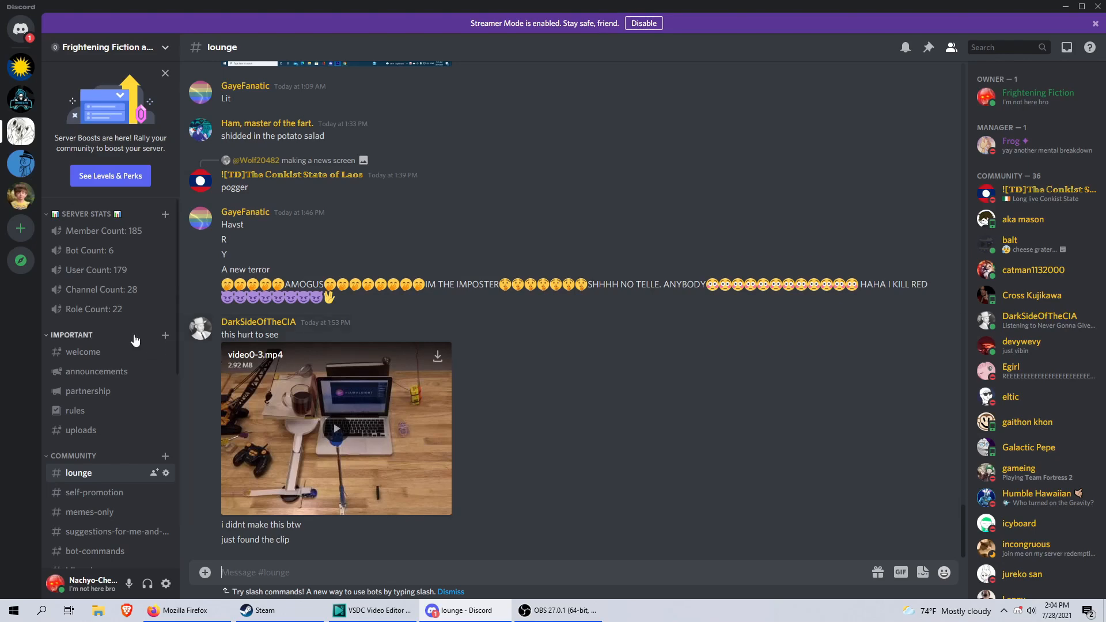
Open the server's suggestions-for-me-and-spooky-scenarios channel and look through its older scenario ideas.
scroll(115, 380, "down", 2)
left_click(118, 416)
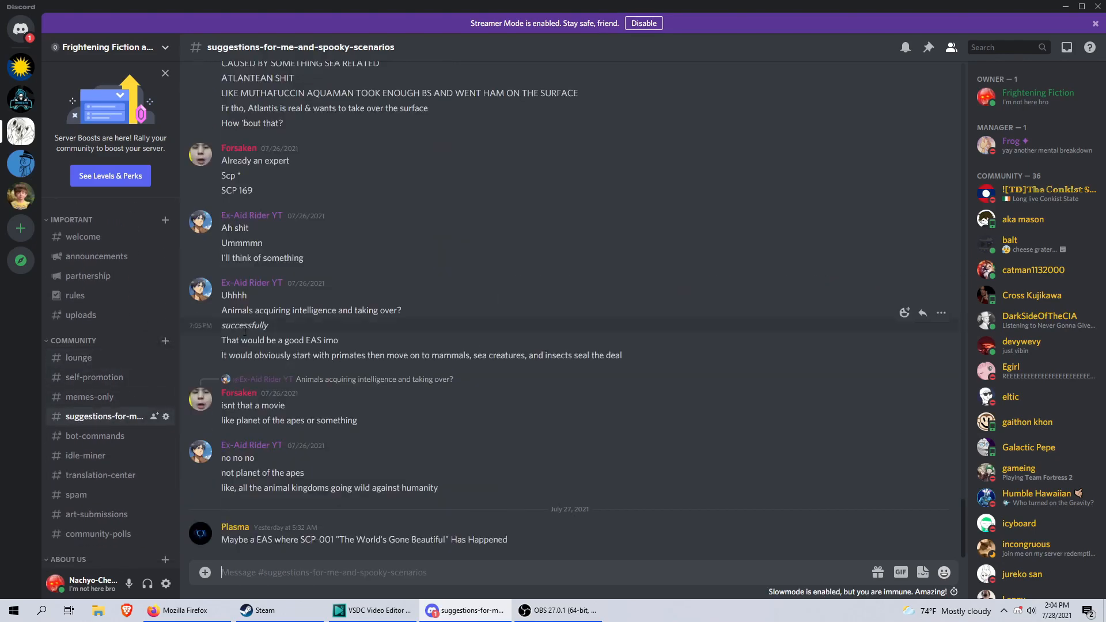
scroll(286, 310, "up", 10)
scroll(304, 401, "up", 10)
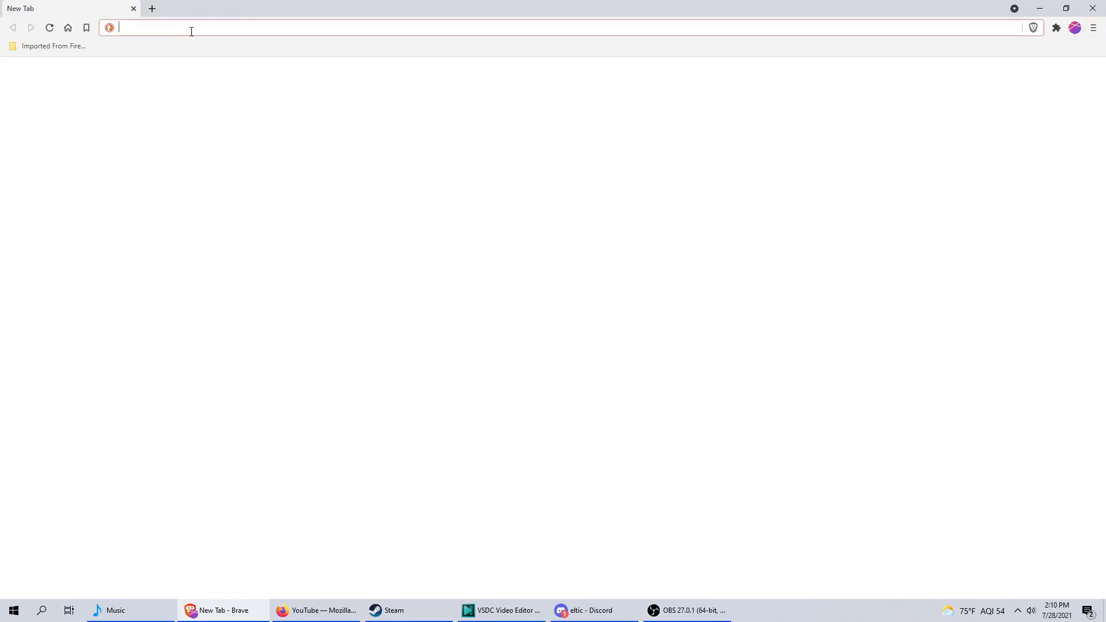
Switch to Brave, open ttsdemo.com and choose the Tom (US) voice.
type("ttsdemo.com")
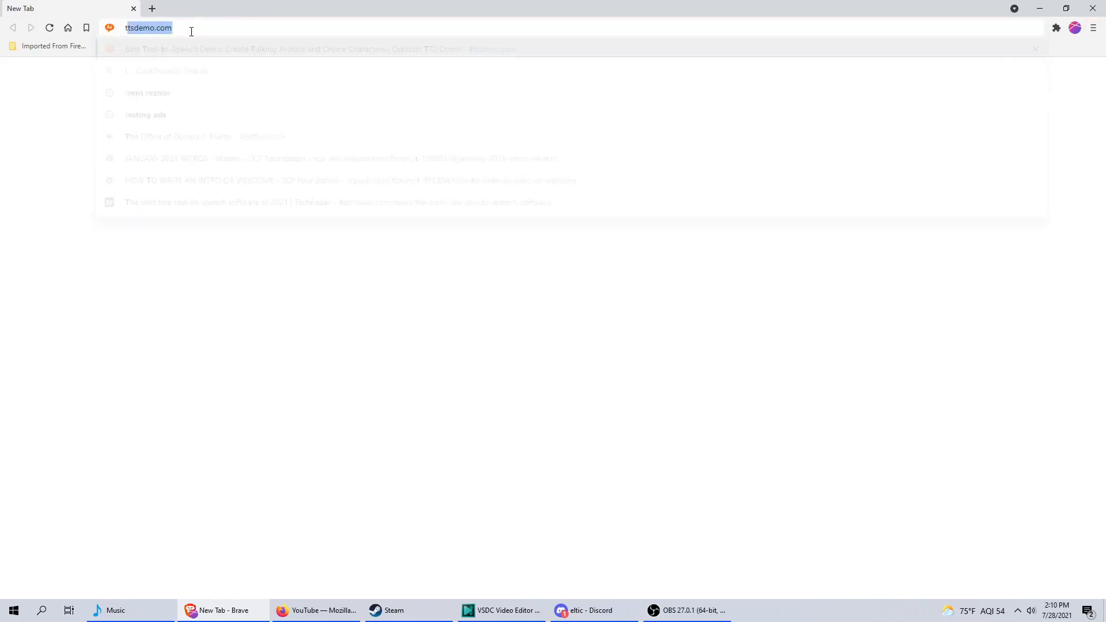
key("Return")
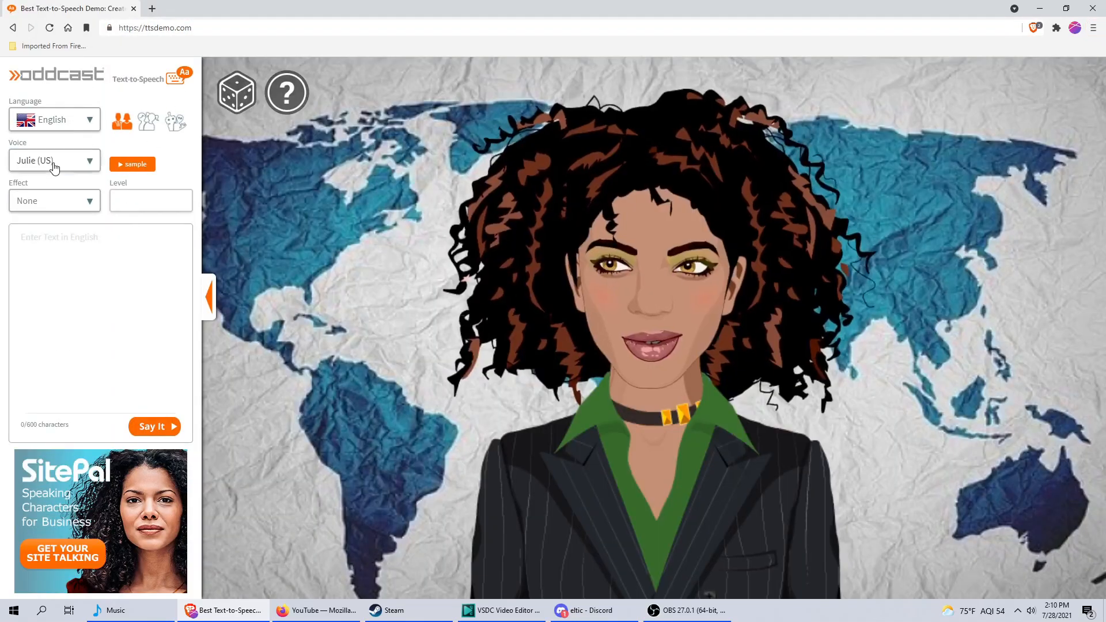
left_click(52, 161)
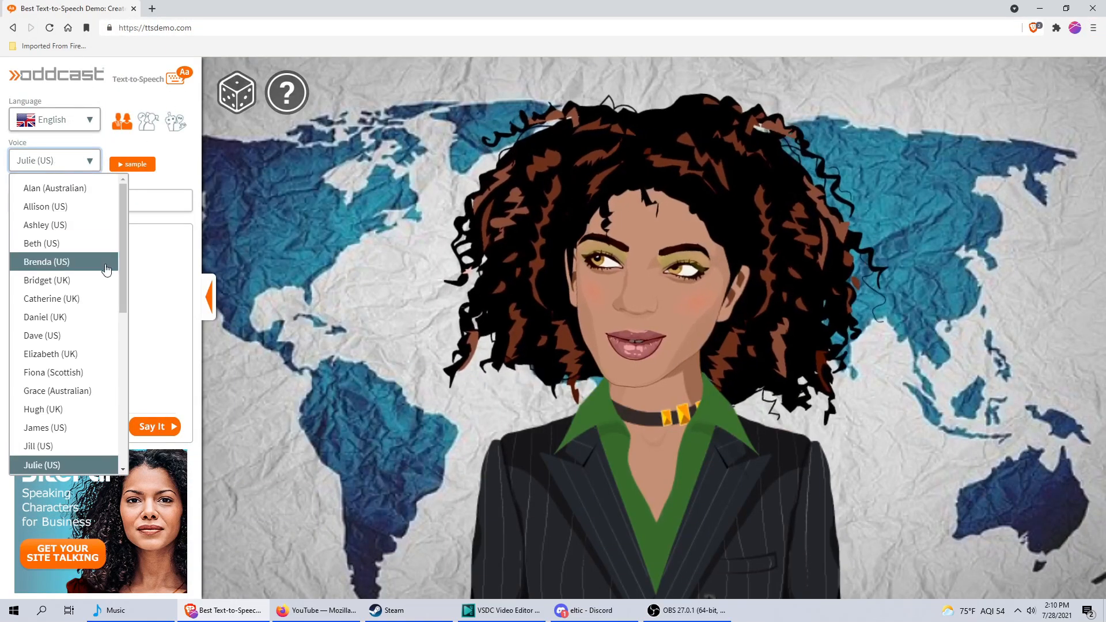
scroll(57, 288, "down", 5)
left_click(60, 446)
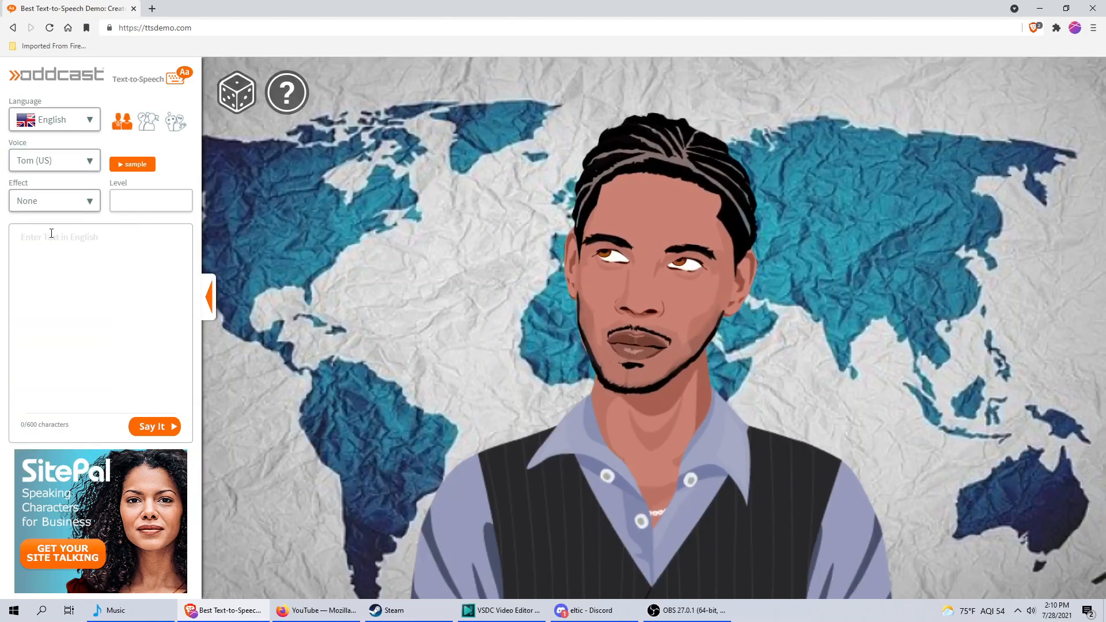
Search the computer for "bala" and launch Balabolka.
key("super")
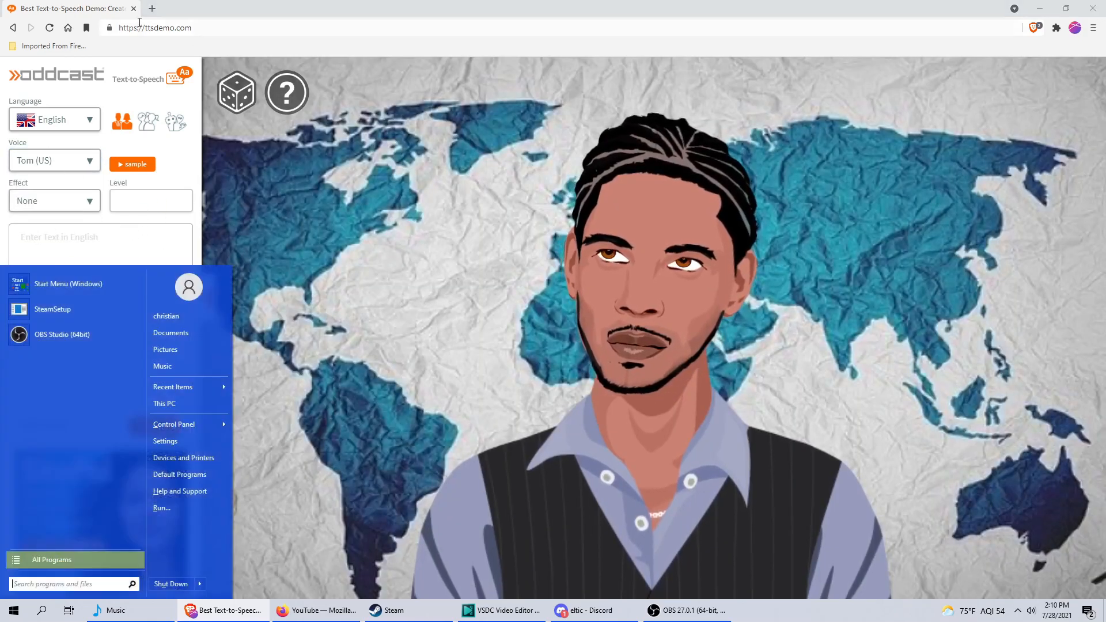
type("bala")
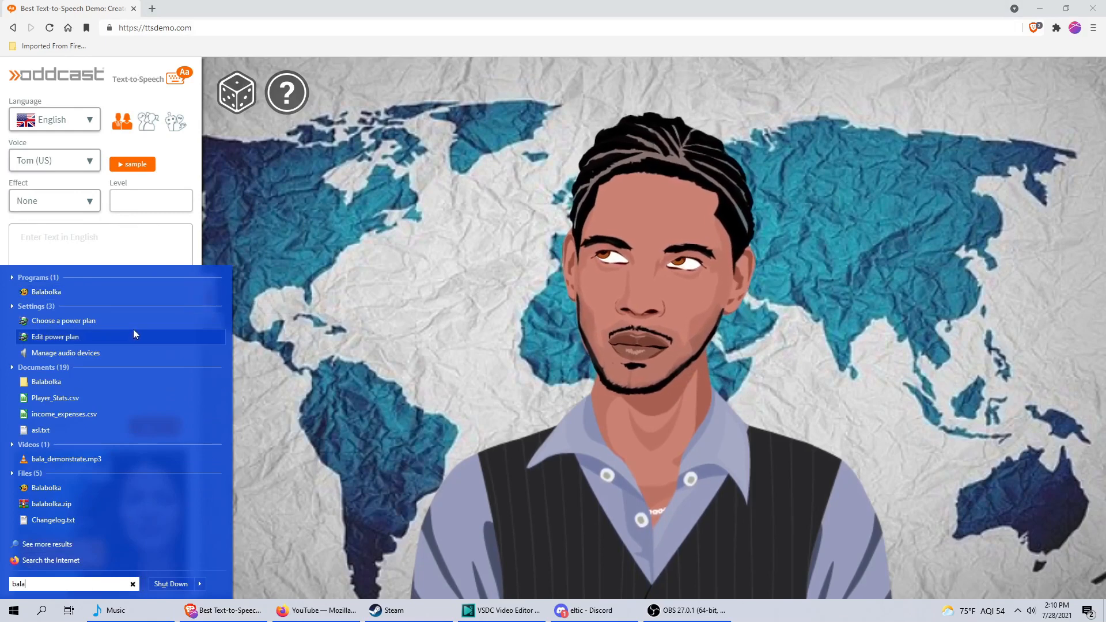
left_click(78, 291)
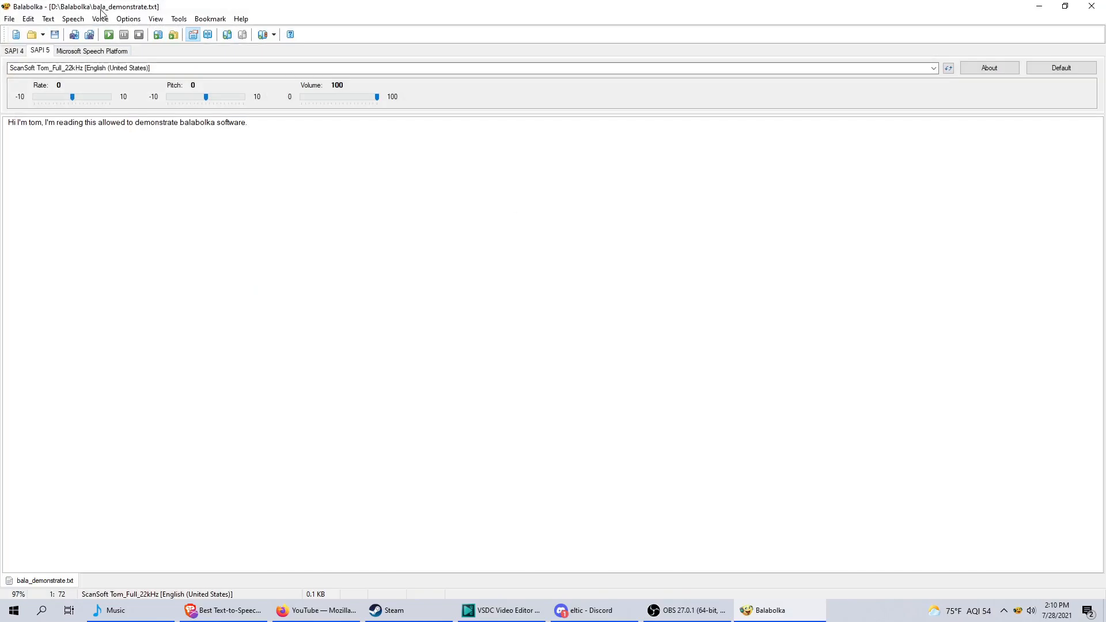
left_click_drag(101, 5, 168, 33)
left_click(578, 34)
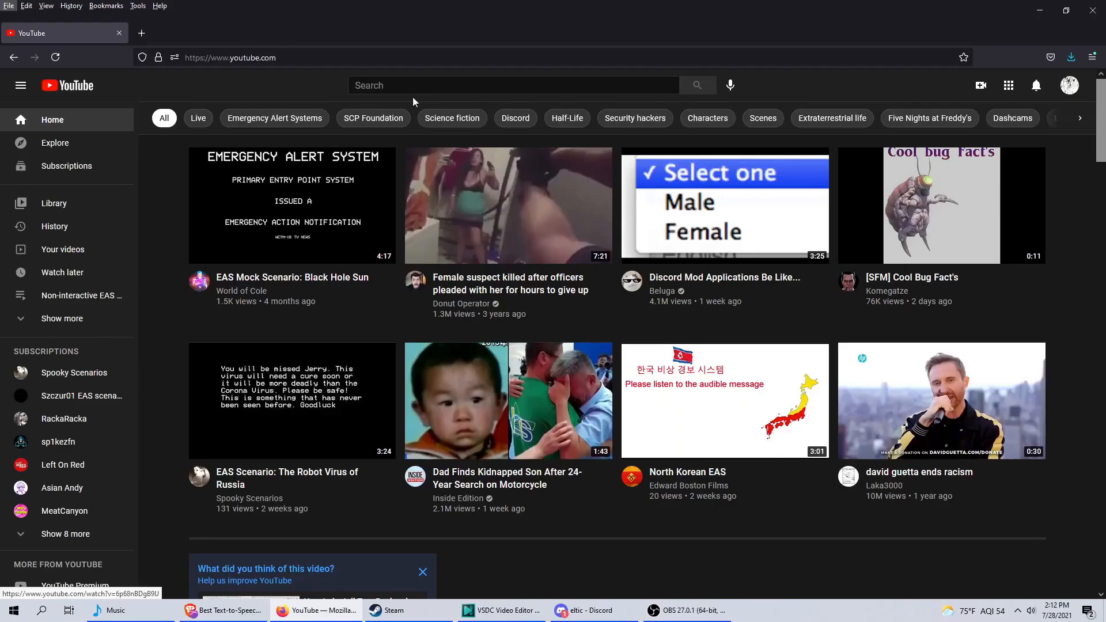
Switch to Firefox, search YouTube for "eas tones" and look through the resulting videos.
left_click(410, 89)
type("eas tones")
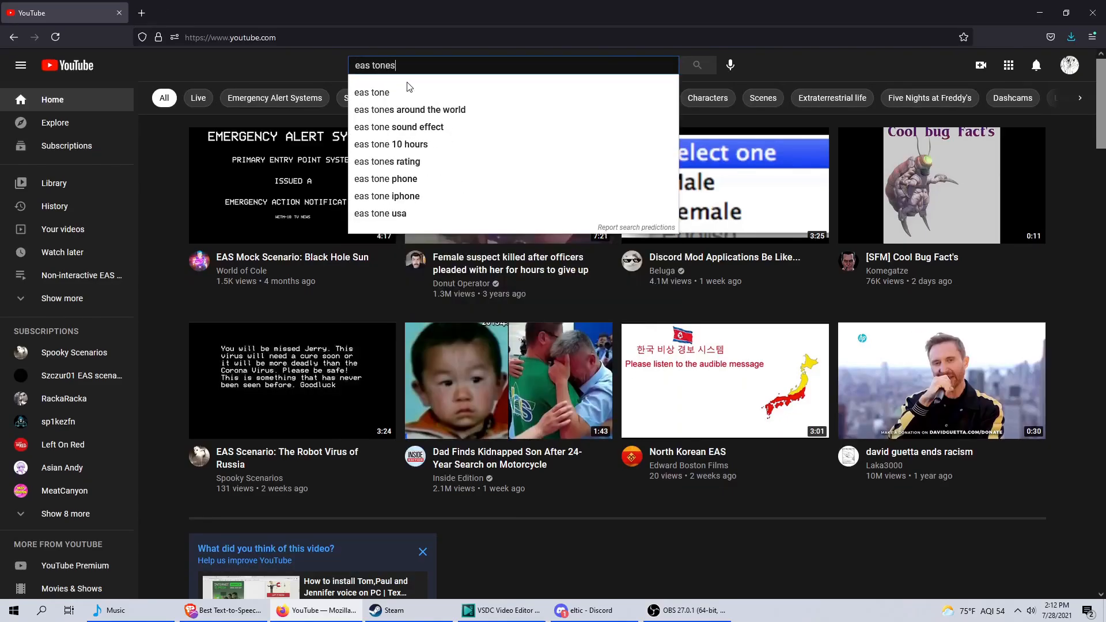
key("Return")
scroll(403, 144, "down", 5)
scroll(374, 168, "down", 2)
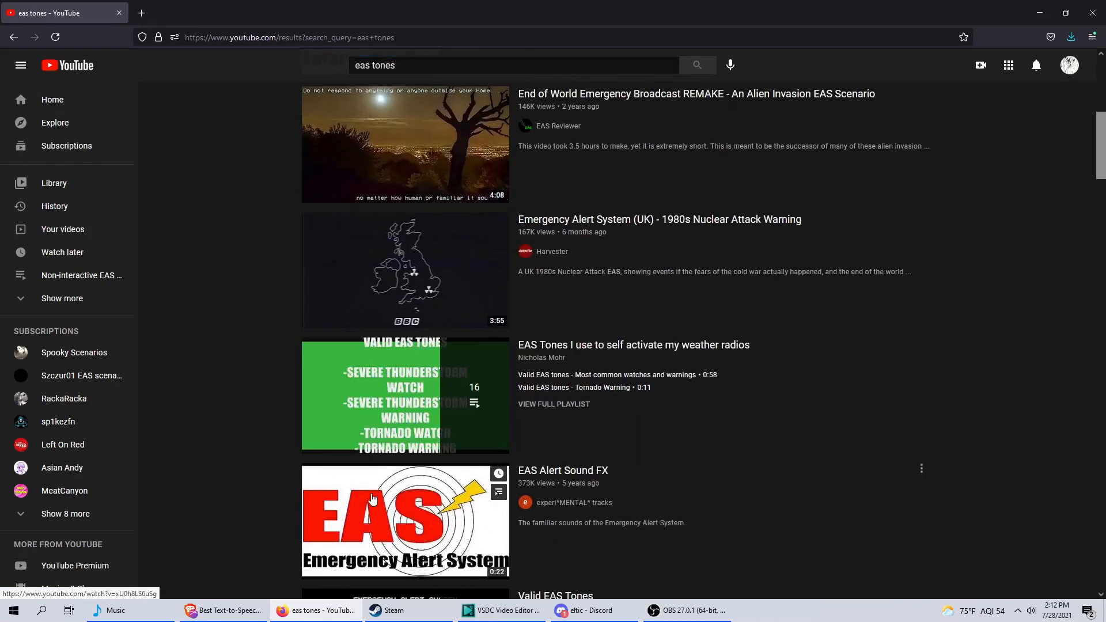
Write "??? idk find it yourself???" as an unsubmitted query in a new browser tab and return to the YouTube results.
left_click(141, 13)
type("???")
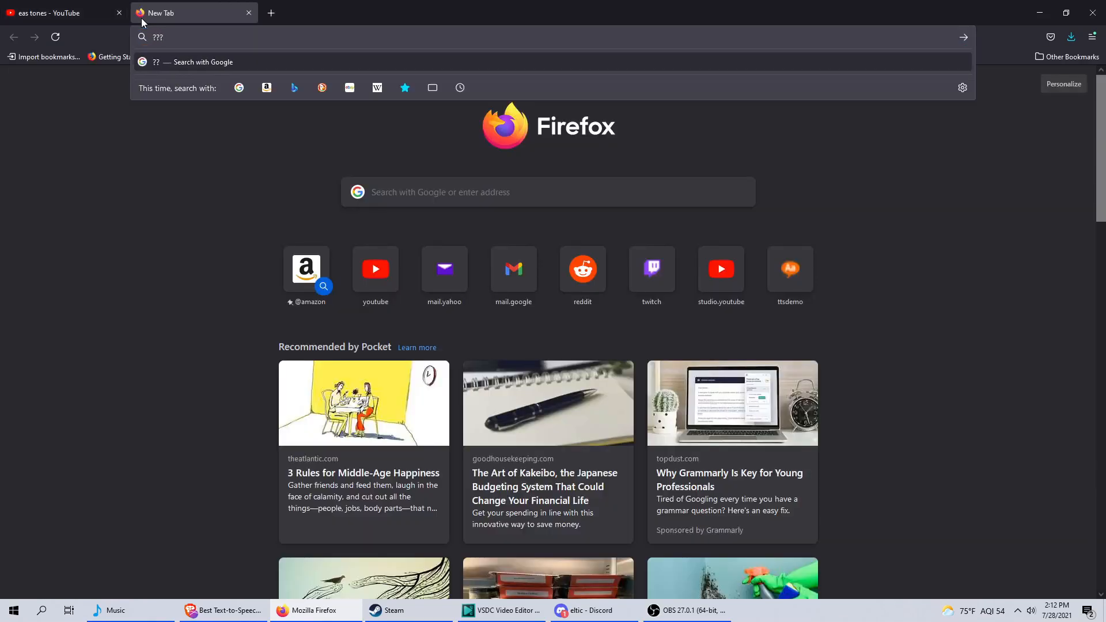
type(" idk")
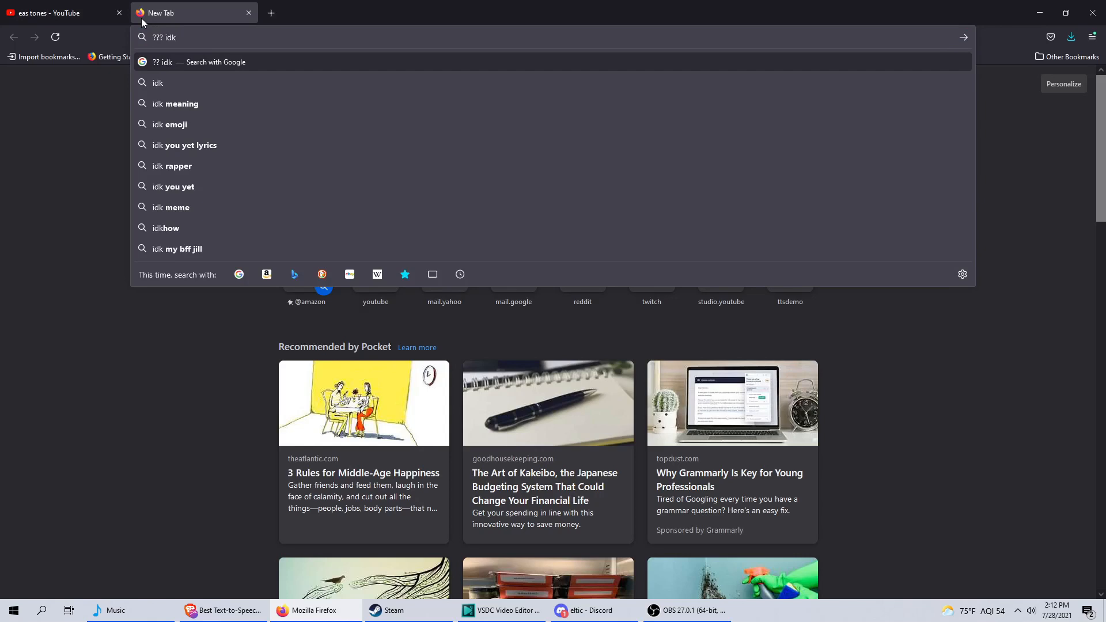
type(" find it yourse")
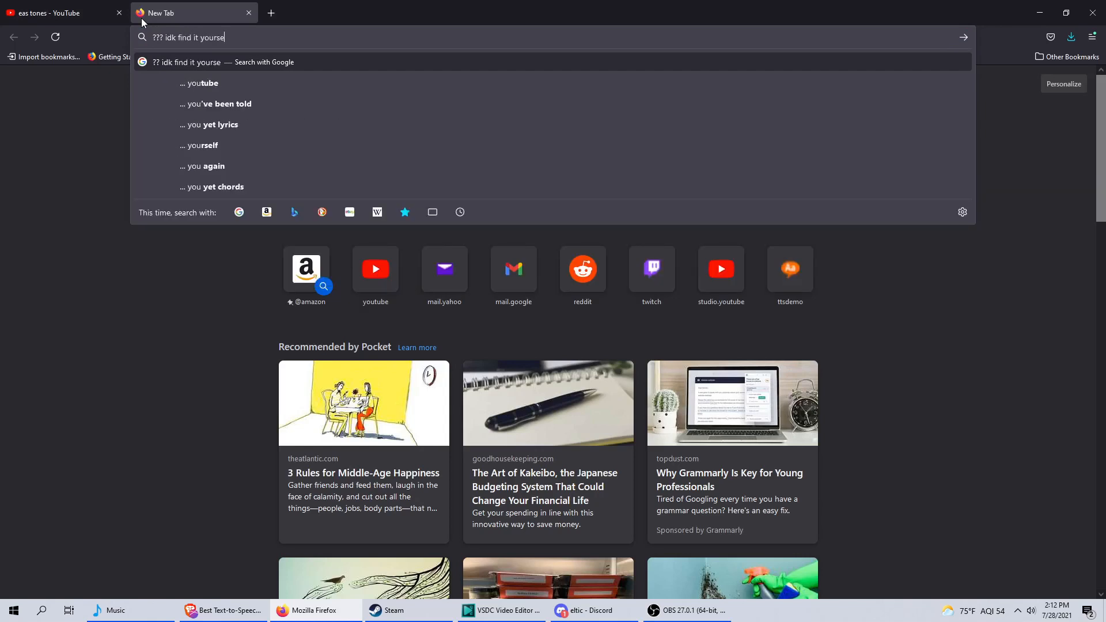
type("lf??")
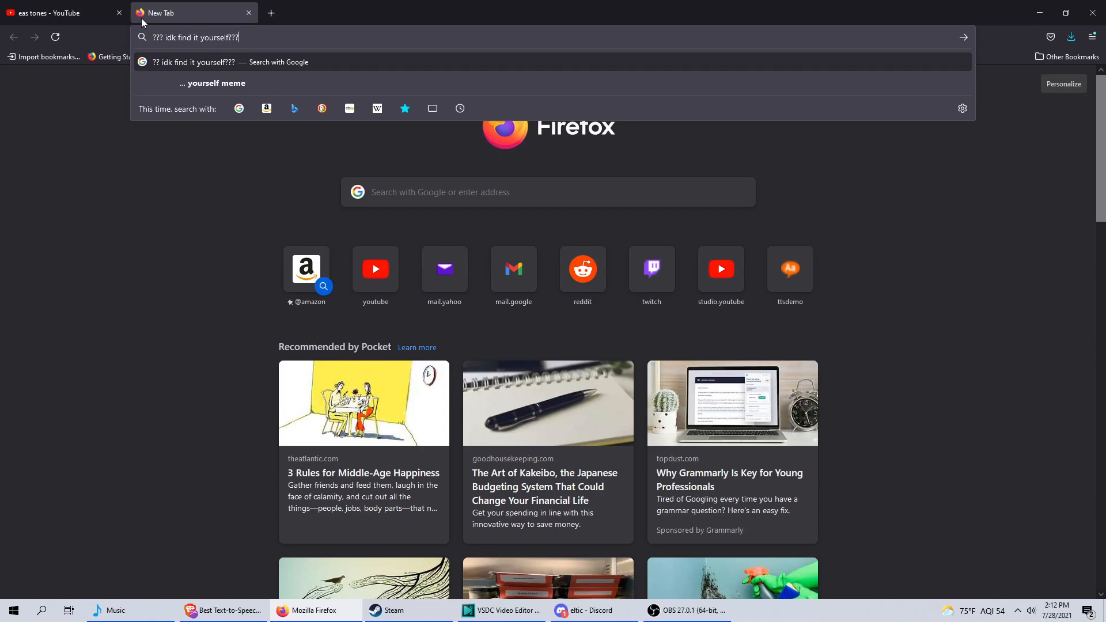
left_click(64, 13)
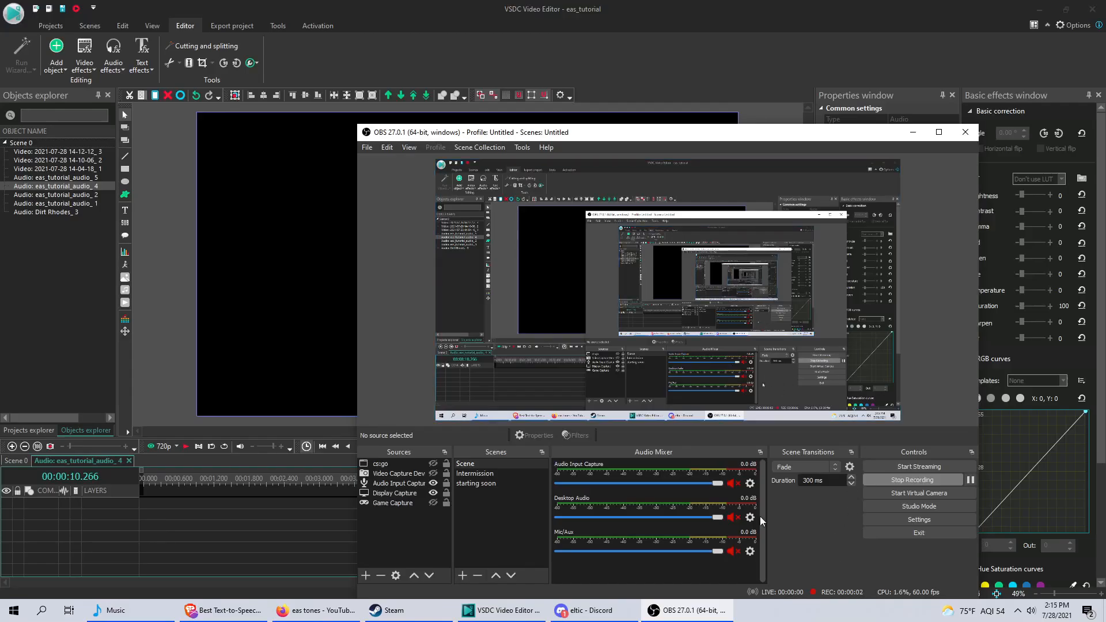
Move the OBS window to the middle of the screen.
left_click_drag(471, 136, 354, 111)
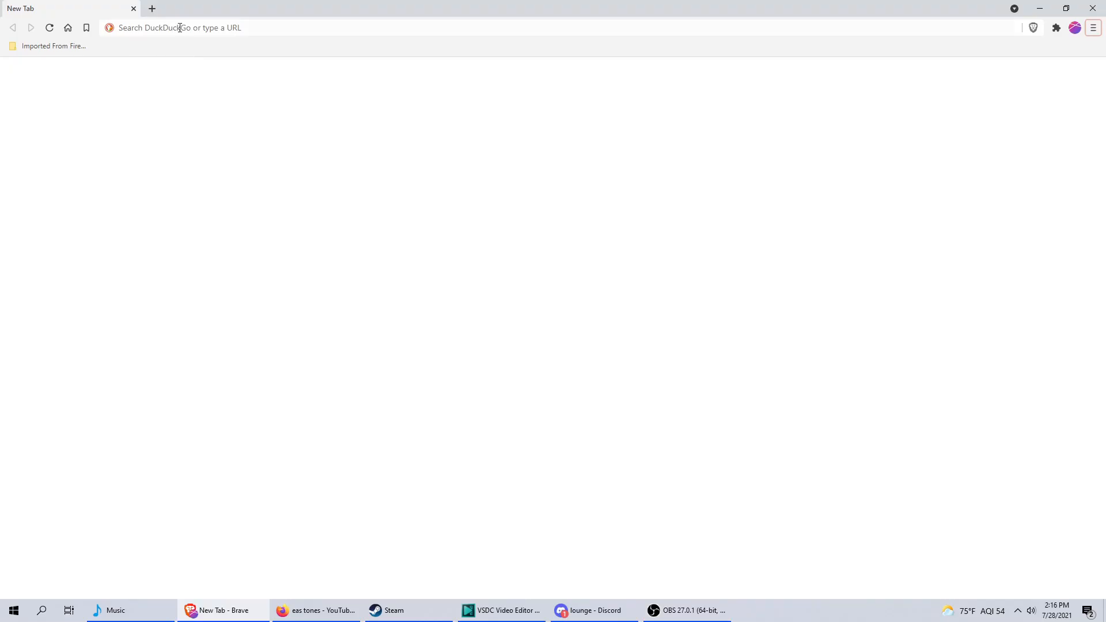
Switch to Brave, search for "best free editors" and read the desktop software list in Shopify's 12 best free video editing programs article.
type("best free editors")
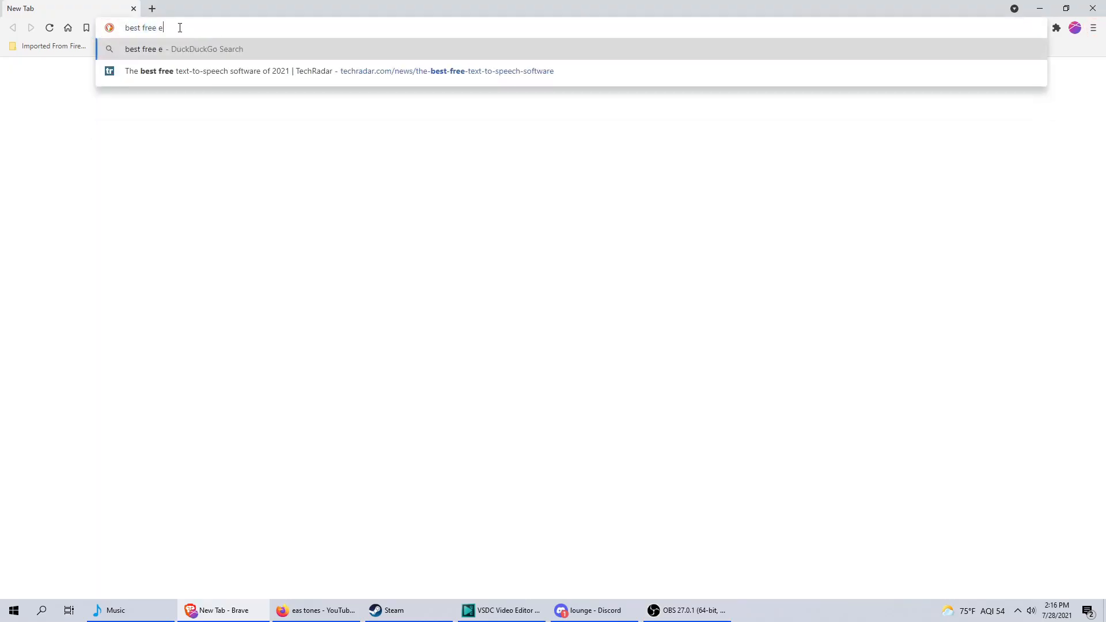
key("Return")
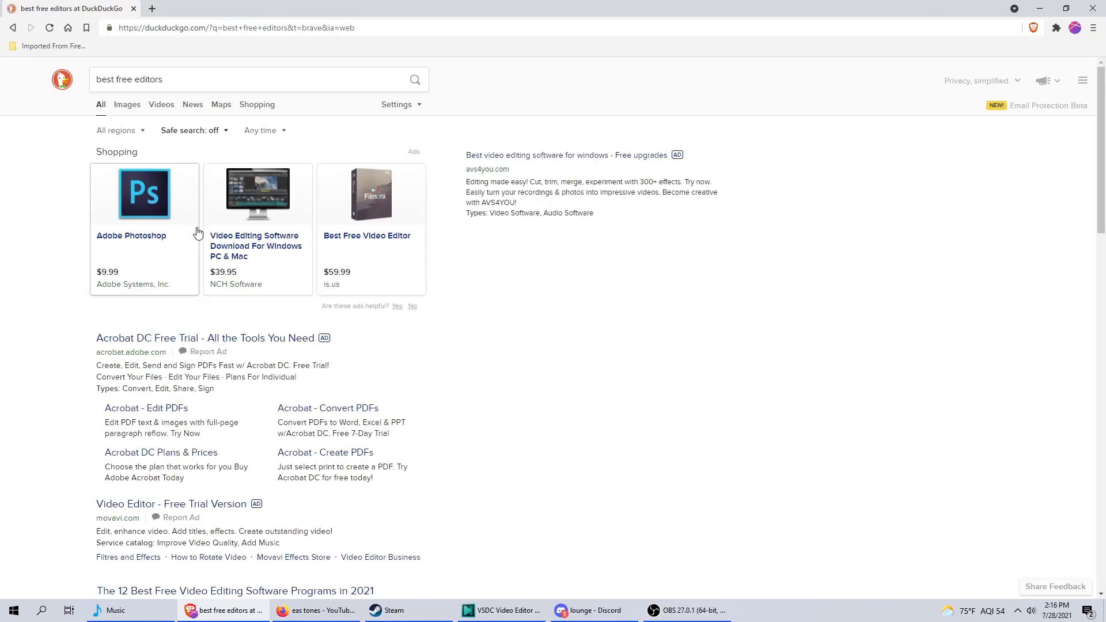
scroll(198, 229, "down", 10)
scroll(218, 221, "up", 6)
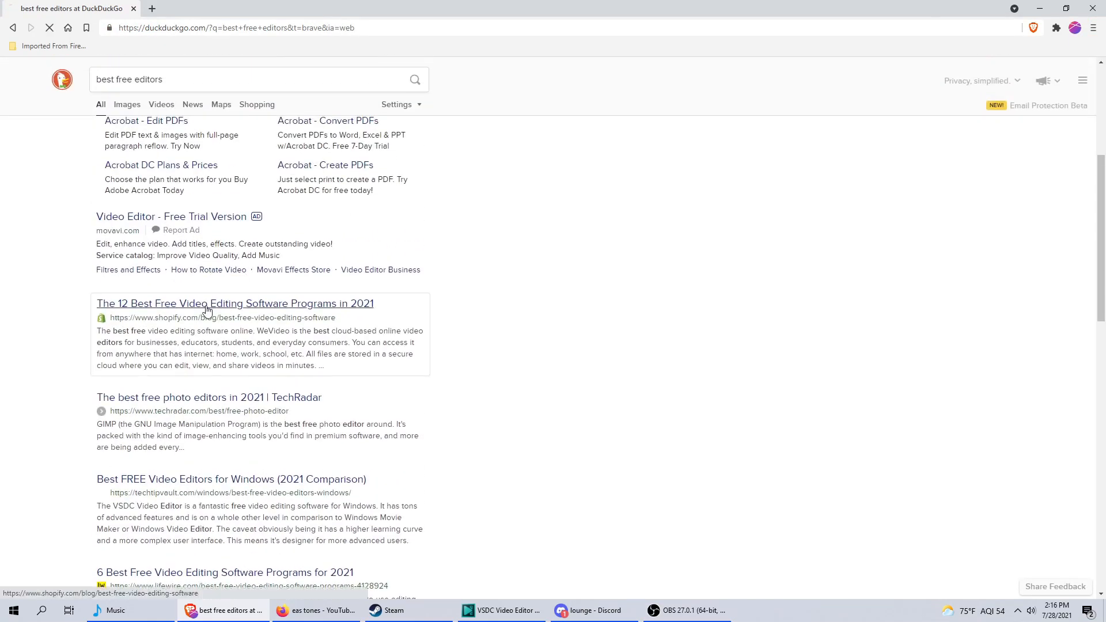
left_click(207, 307)
scroll(240, 268, "down", 5)
scroll(239, 268, "down", 13)
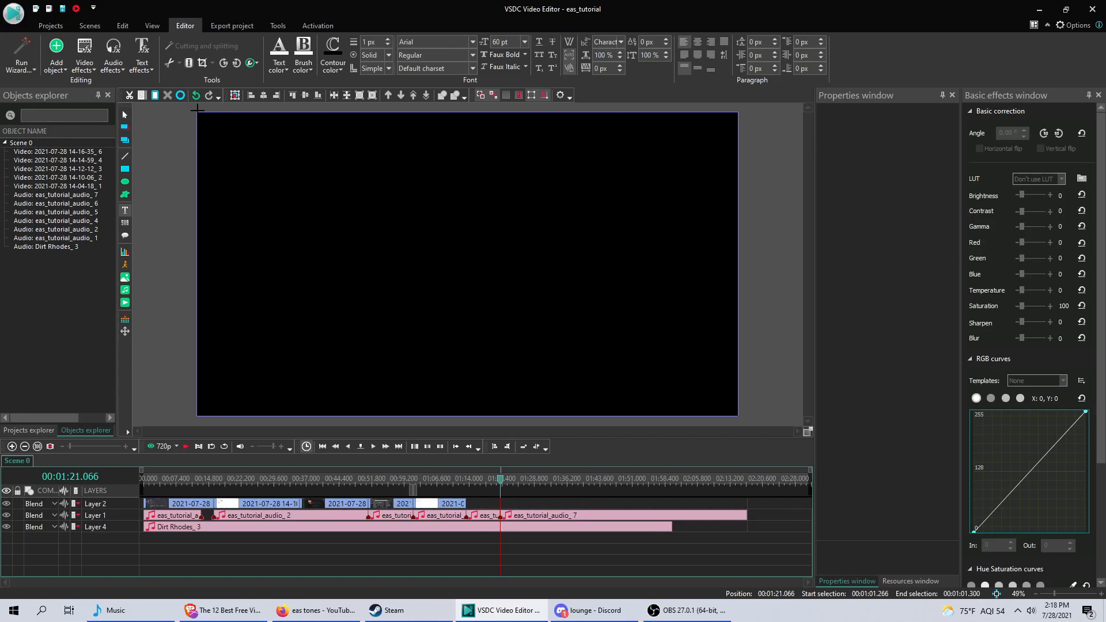
In VSDC Video Editor, add a full-frame text object reading "It really is" in the VCR EAS font, centred.
left_click(197, 109)
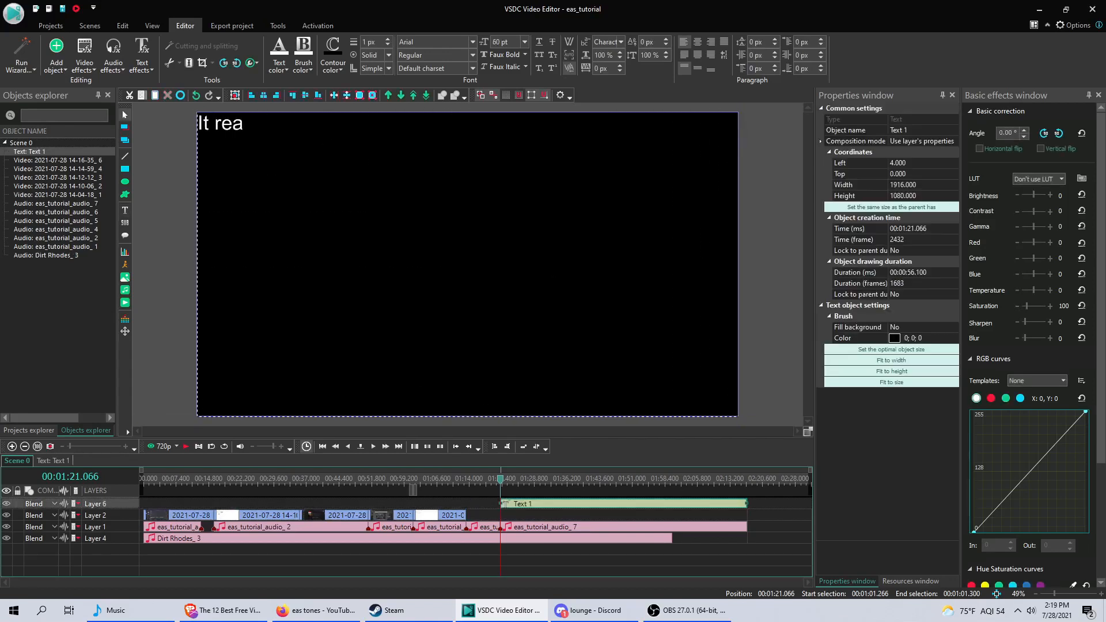
key("ctrl+a")
left_click(472, 42)
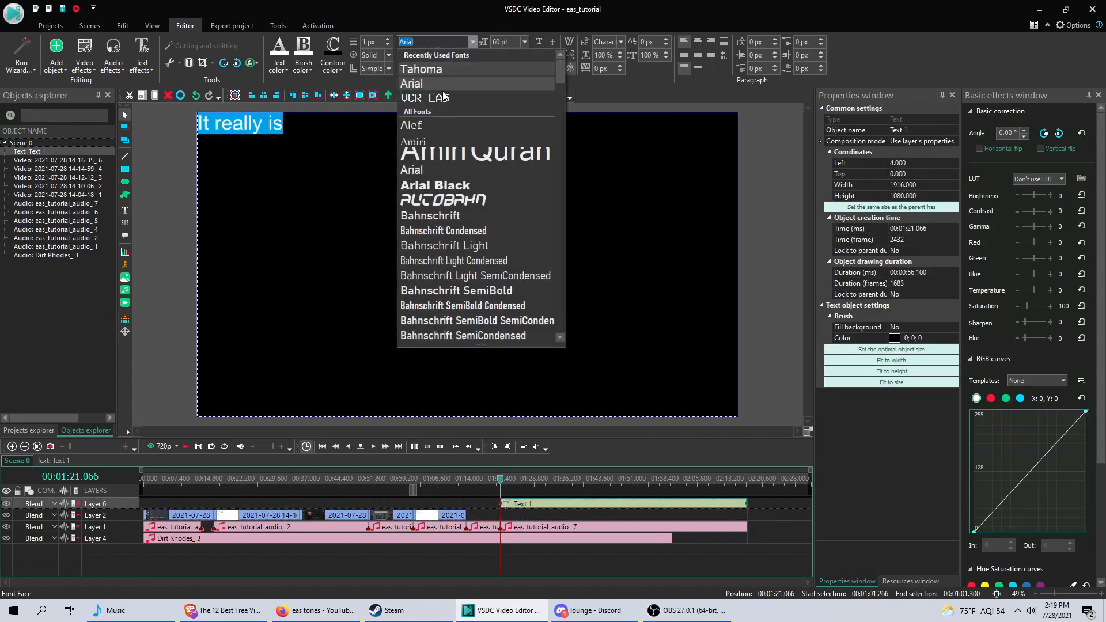
left_click(432, 98)
left_click(697, 42)
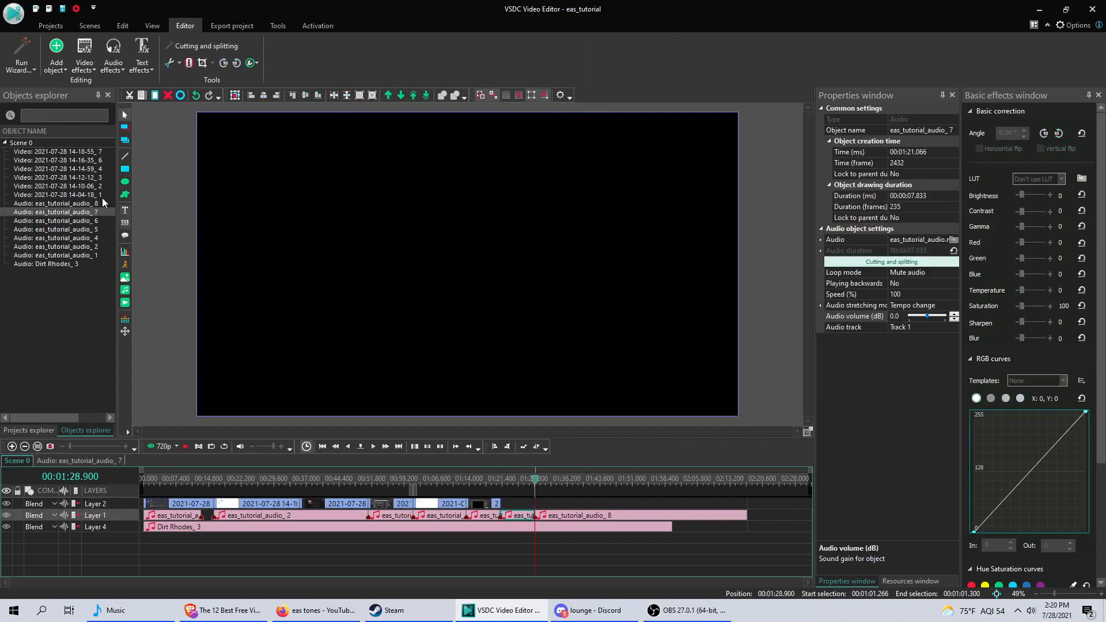
Add a full-frame text object reading "These stories get you more positive comments, people like interesting stories!".
left_click(125, 210)
key("Return")
type("These stories get you more posi")
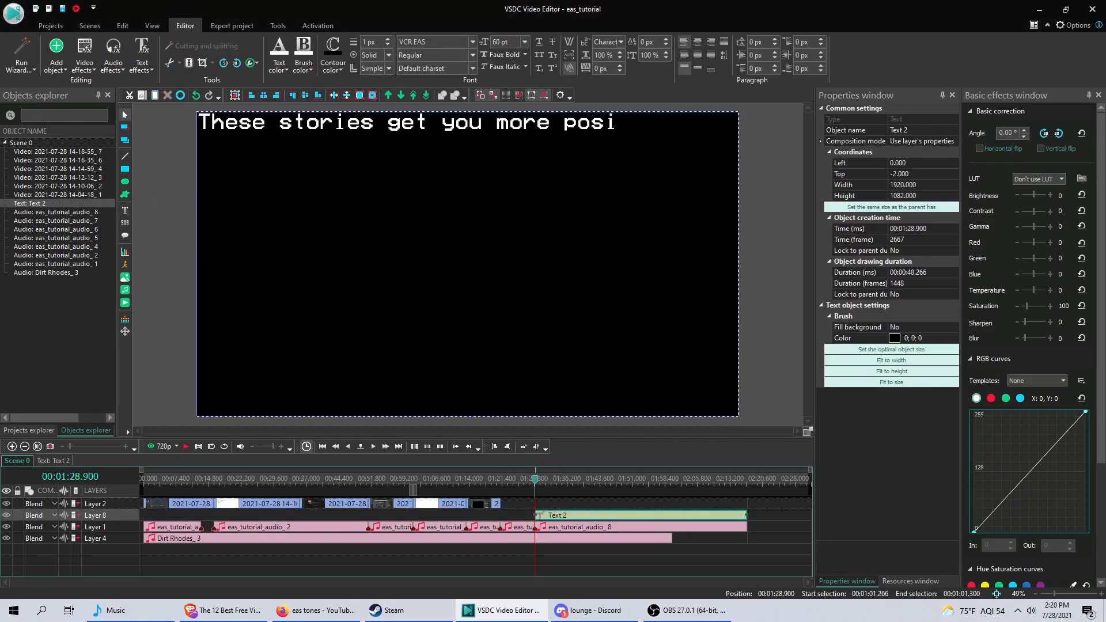
type("tive comments, people like interestubg")
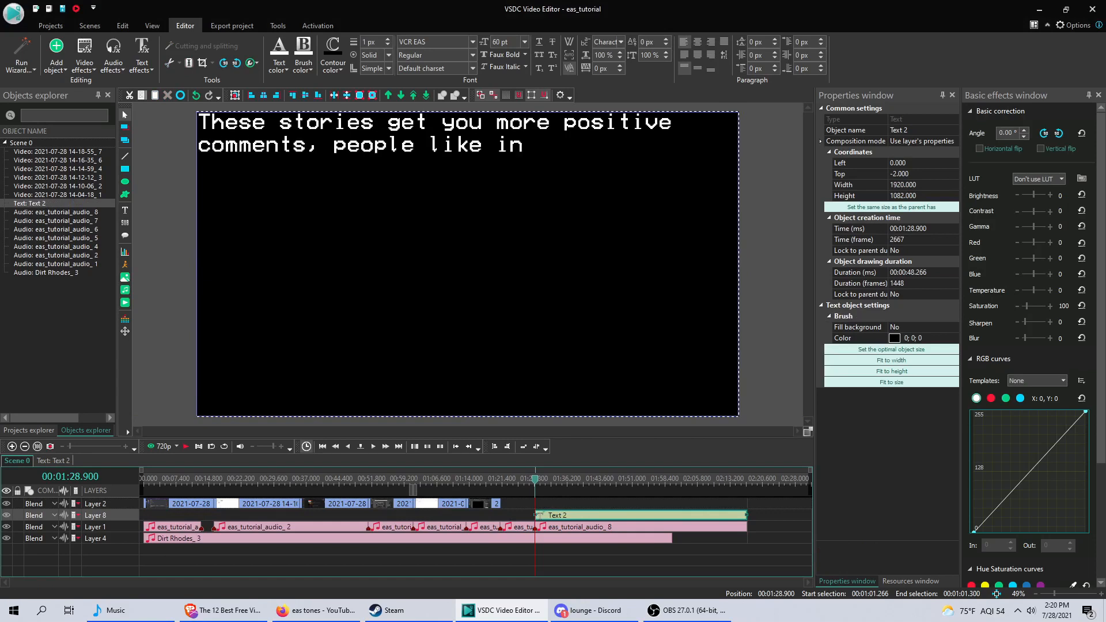
key("BackSpace")
key("BackSpace")
key("BackSpace")
type("ing stories!")
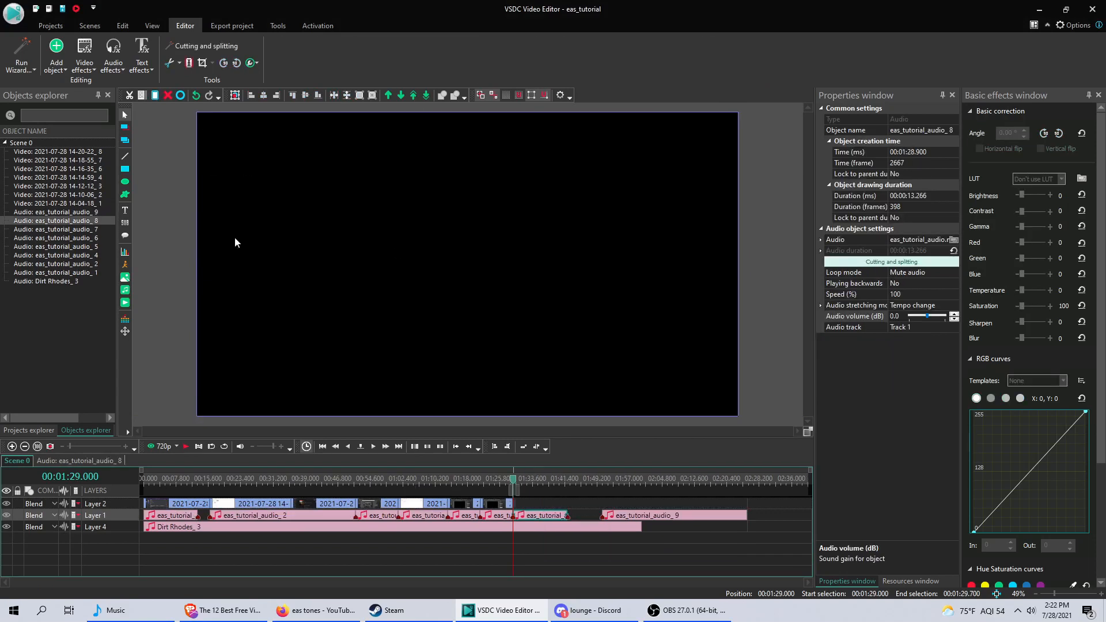
Play the scene preview from the playhead through the eas_tutorial_audio_8 clip and pause it.
left_click(186, 447)
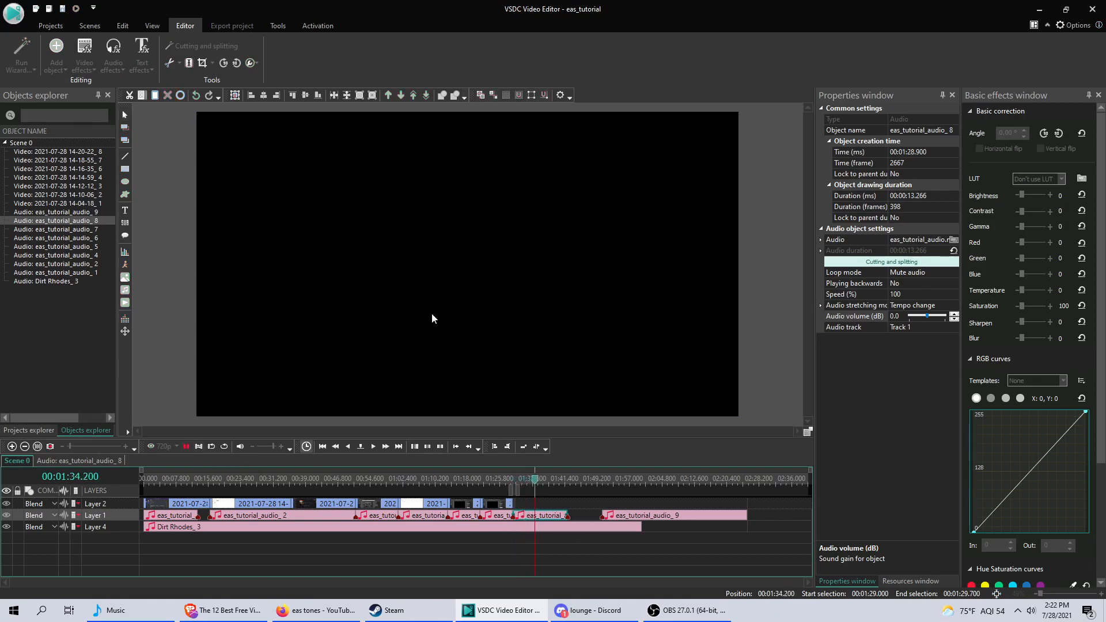
left_click(185, 449)
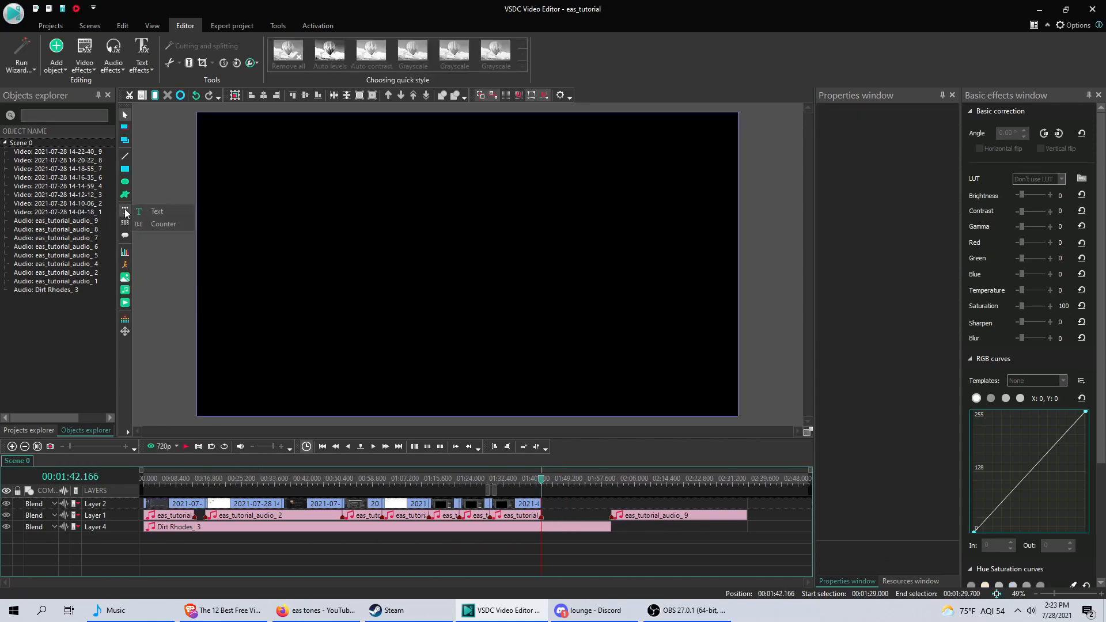
Add a full-frame text object about 1918 by 1078 px reading "Random text" and centre its text horizontally.
left_click(654, 358)
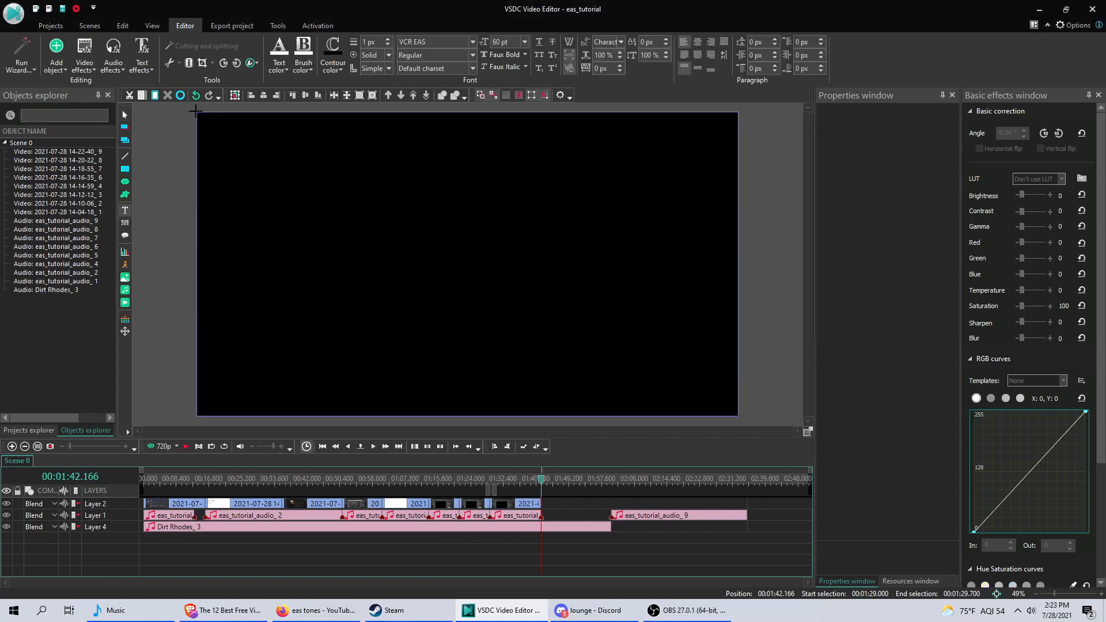
left_click_drag(196, 111, 739, 416)
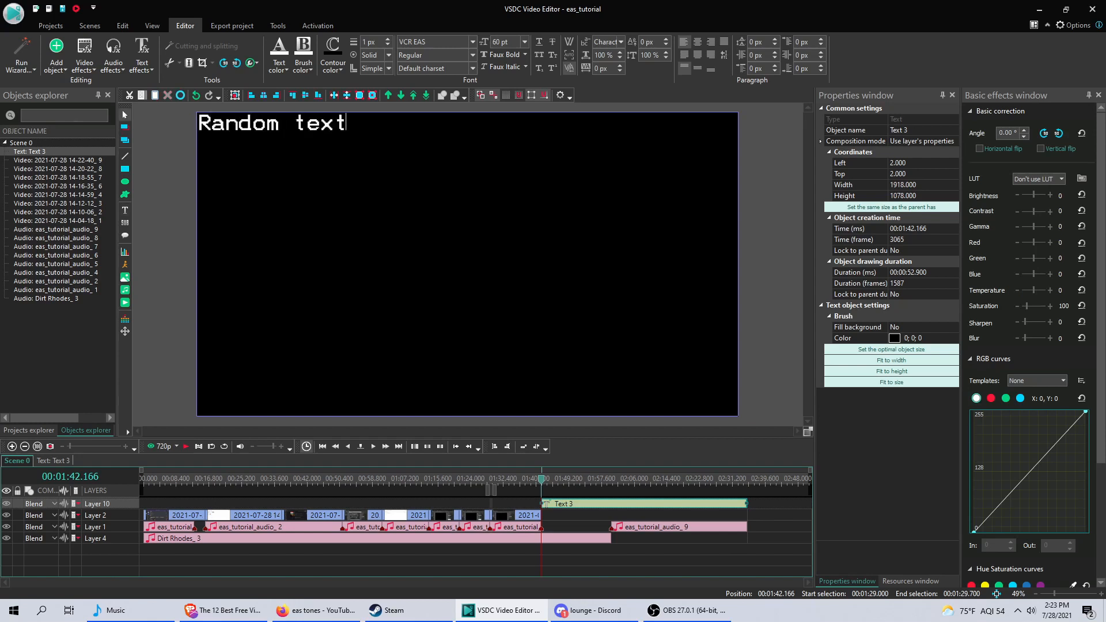
left_click_drag(349, 124, 198, 123)
left_click(697, 42)
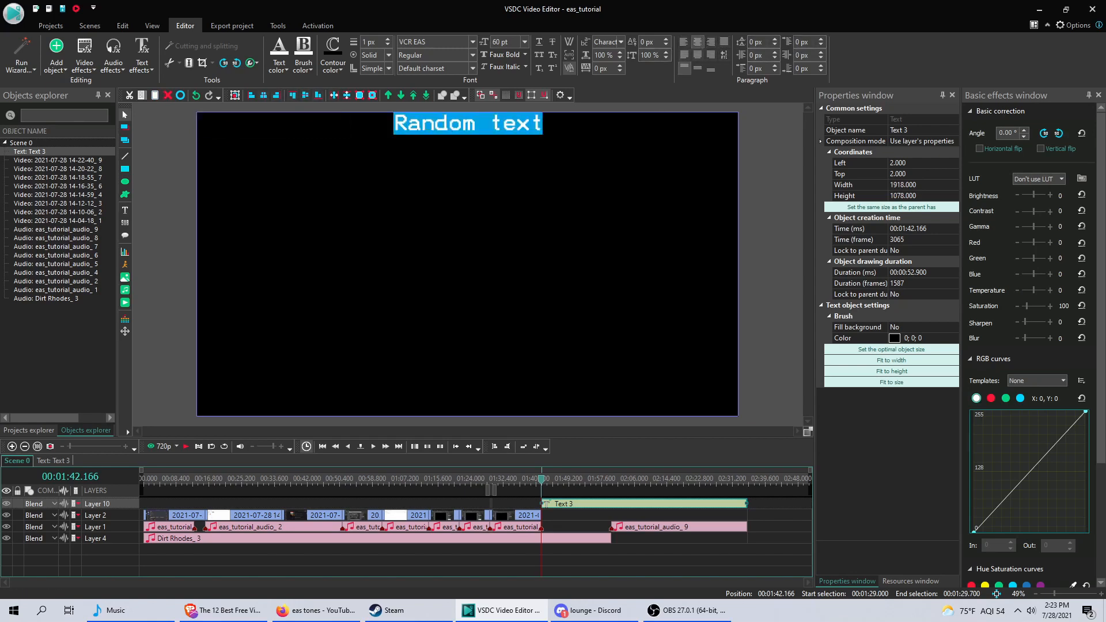
left_click(576, 143)
Add a text strip about 1922 by 70 px reading "Hi this is moving text!" below the "Random text" line.
left_click(125, 211)
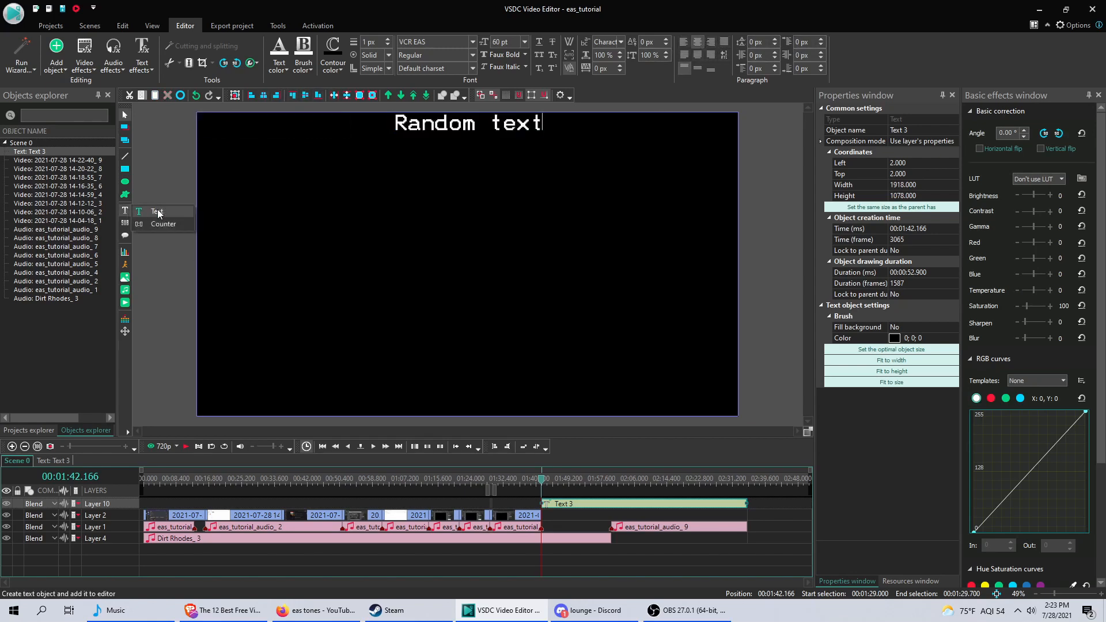
left_click(156, 212)
left_click(657, 360)
left_click_drag(194, 146, 739, 165)
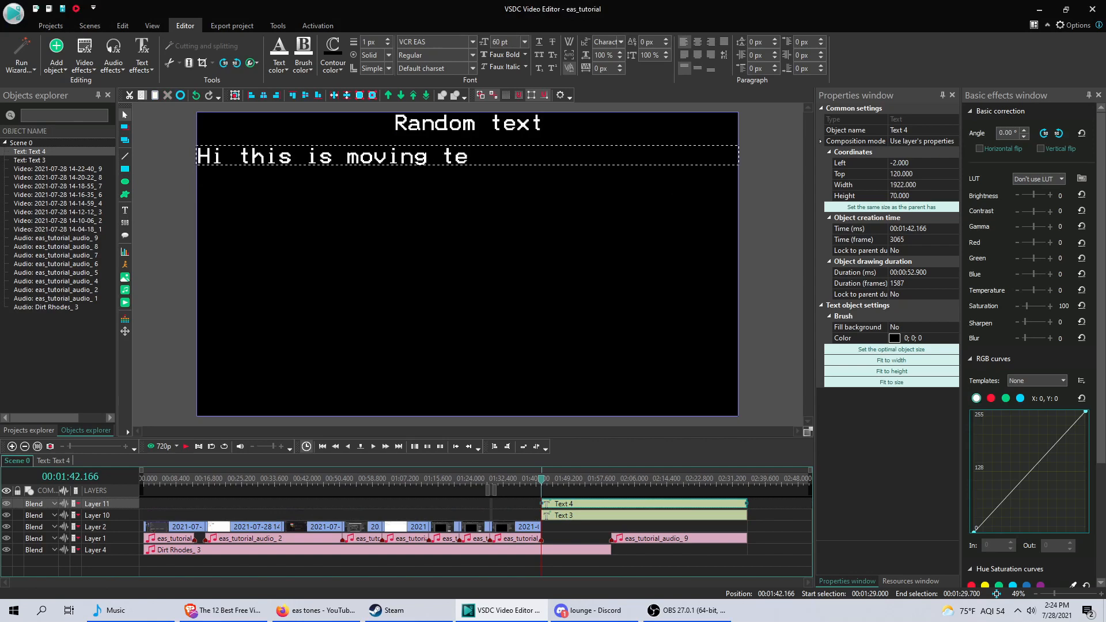
left_click(623, 527)
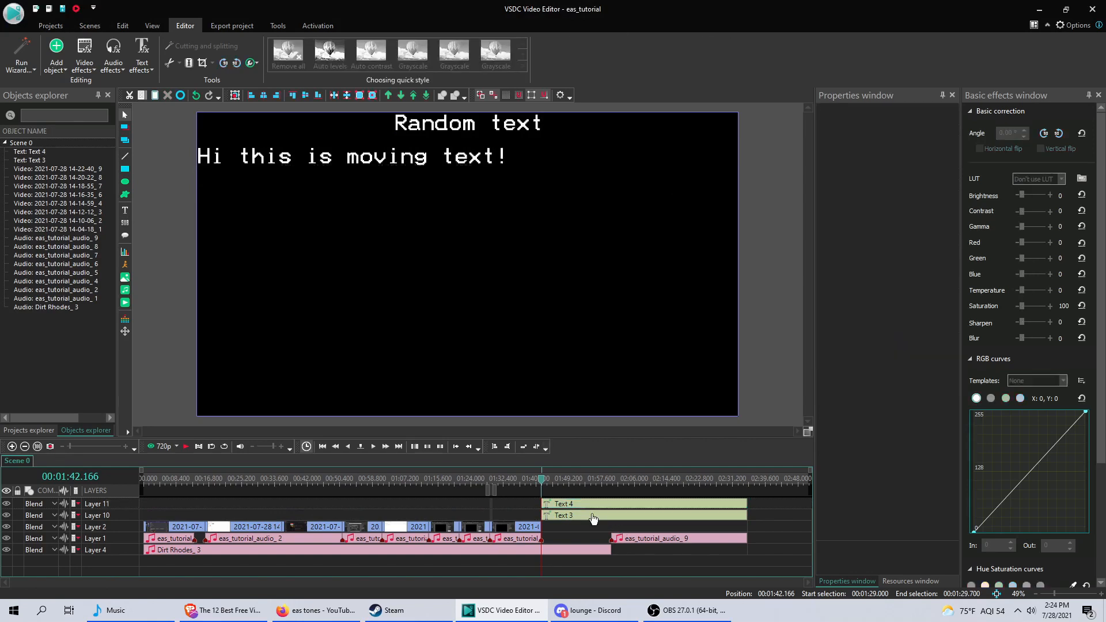
Place the "Hi this is moving text!" strip just beyond the frame's right edge and add a straight movement ending beyond the left edge.
left_click(580, 504)
left_click_drag(236, 156, 777, 151)
double_click(584, 508)
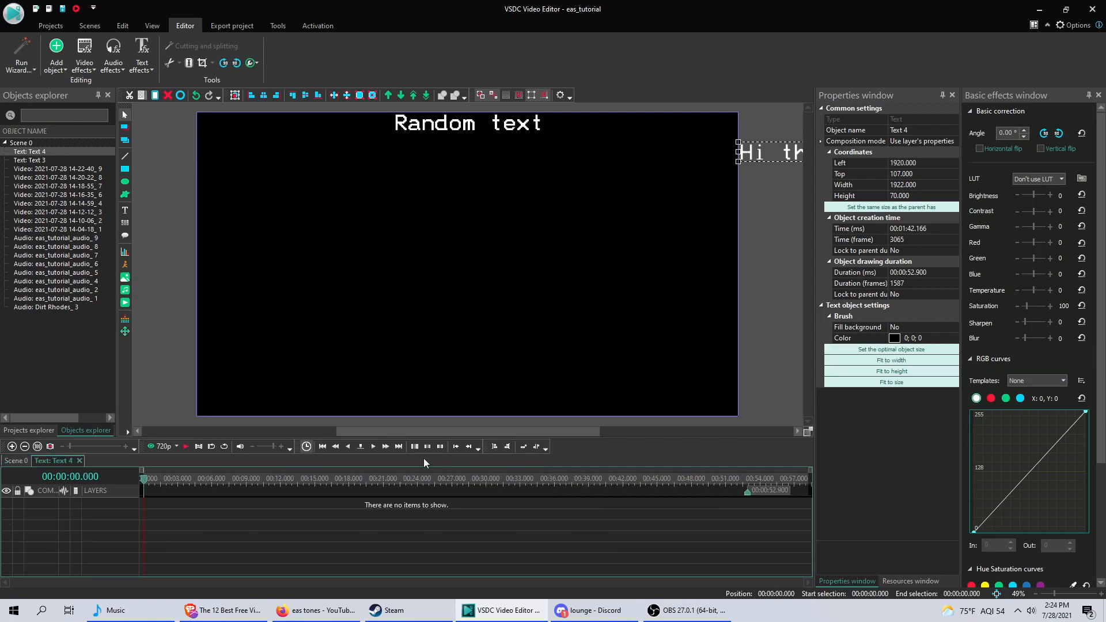
left_click(125, 331)
left_click(610, 349)
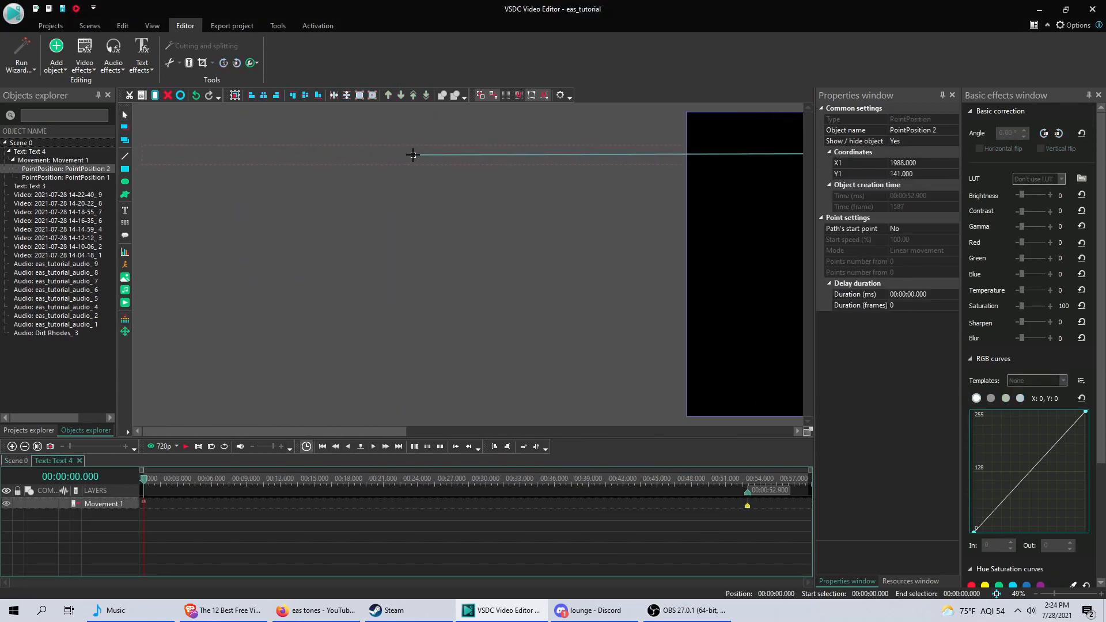
Return to the main scene and preview the moving text crossing the frame.
left_click(14, 461)
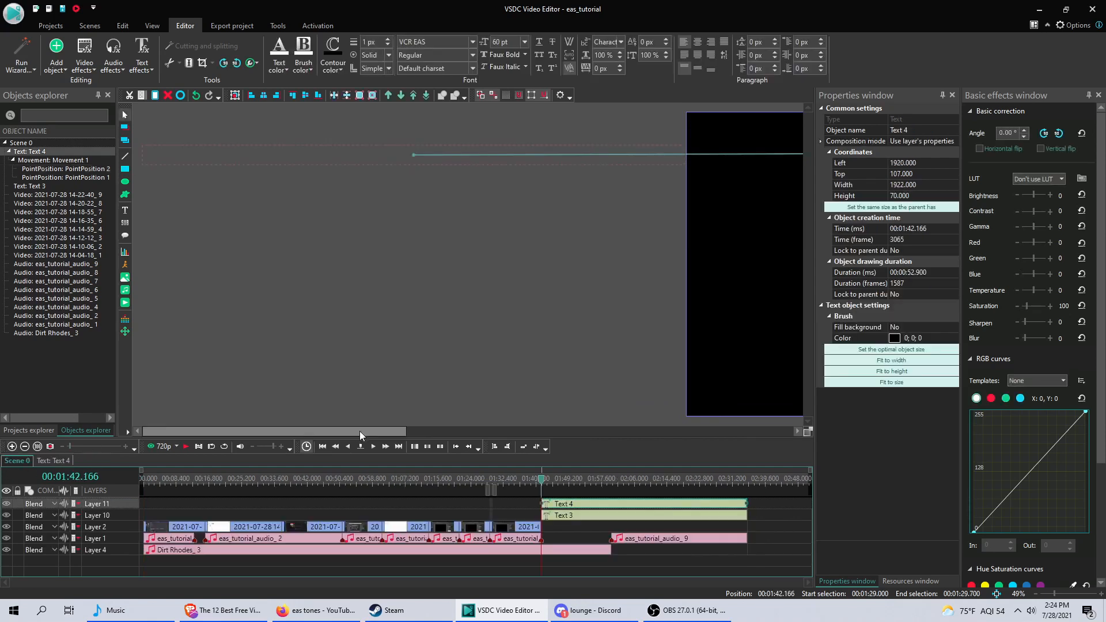
left_click_drag(363, 430, 544, 431)
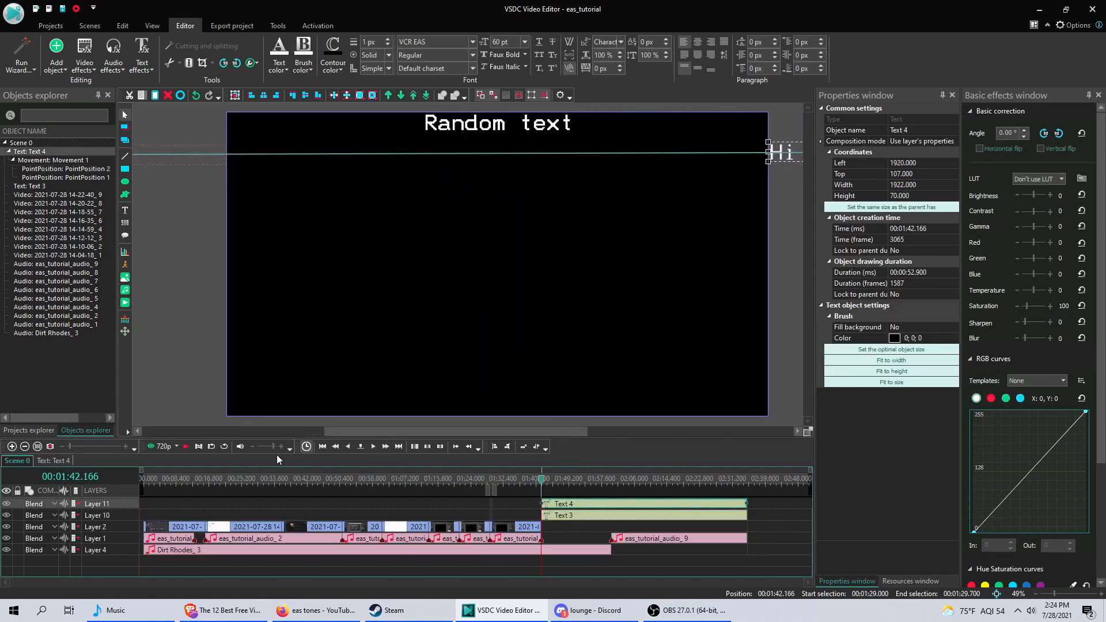
left_click(192, 445)
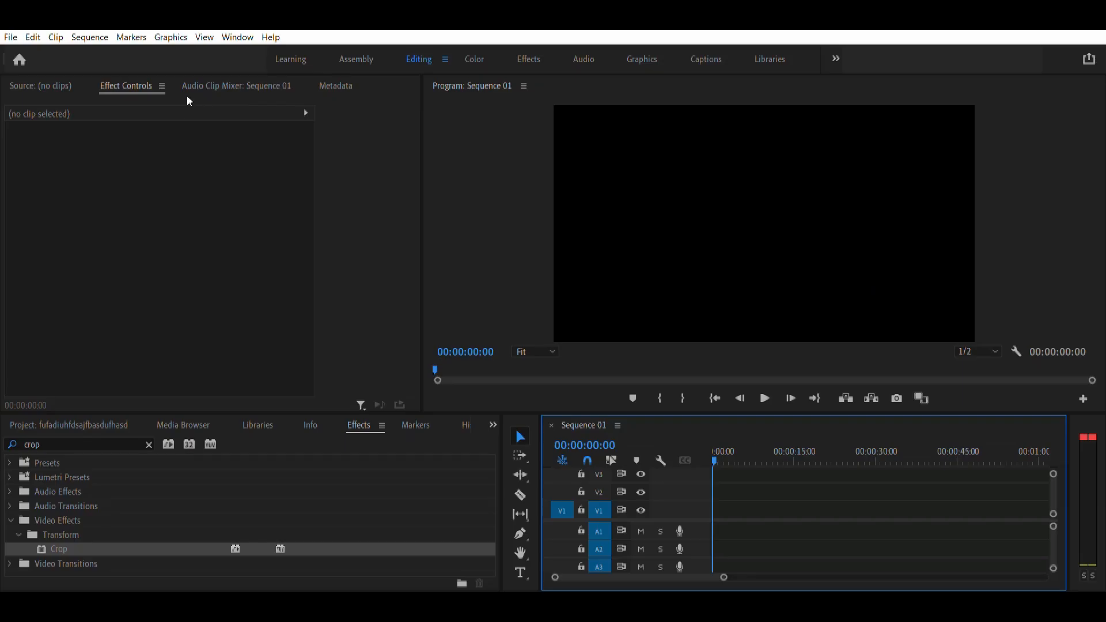
In Premiere Pro, add a text graphic near the frame's upper edge beginning "This is an example of scrolling text. Idk what else to put here".
left_click(87, 85)
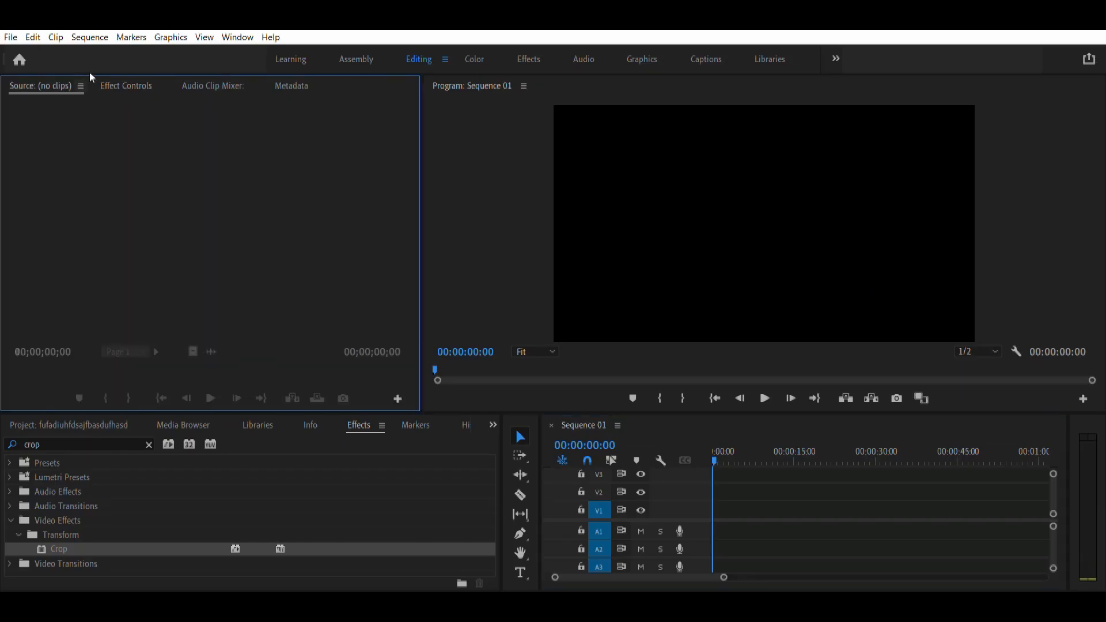
left_click(126, 85)
left_click(520, 572)
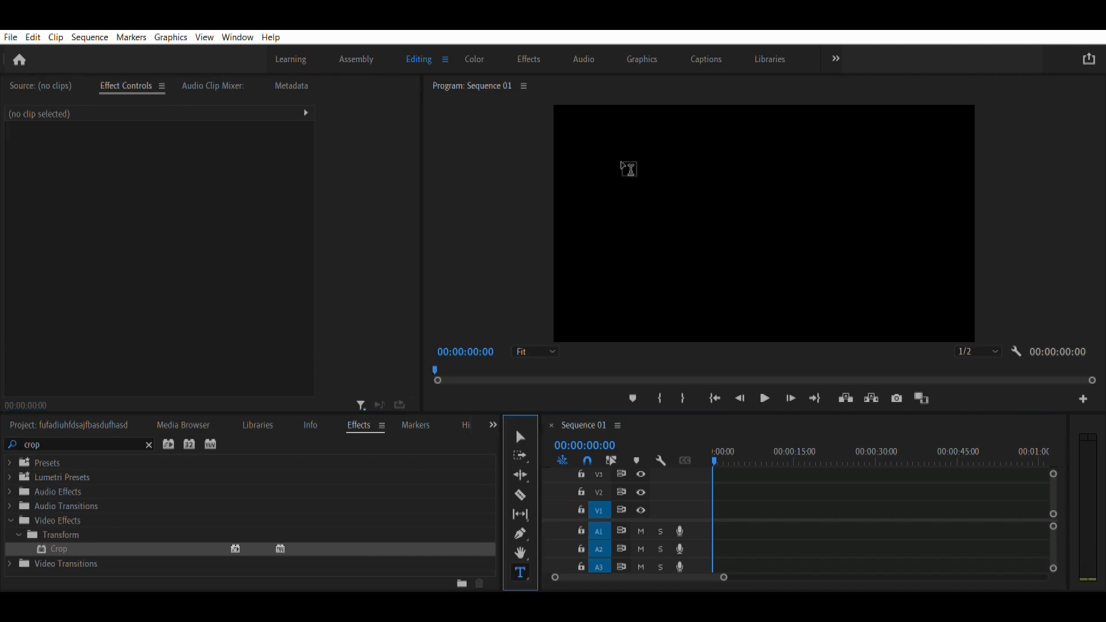
left_click(580, 148)
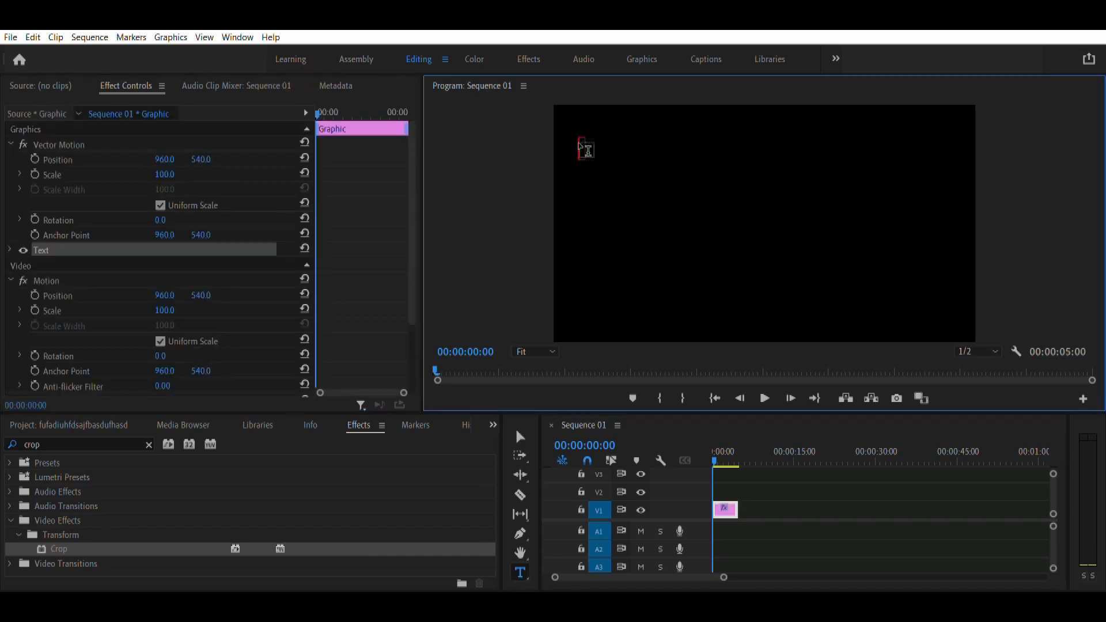
type("This is an example of scrolling text. Idk w")
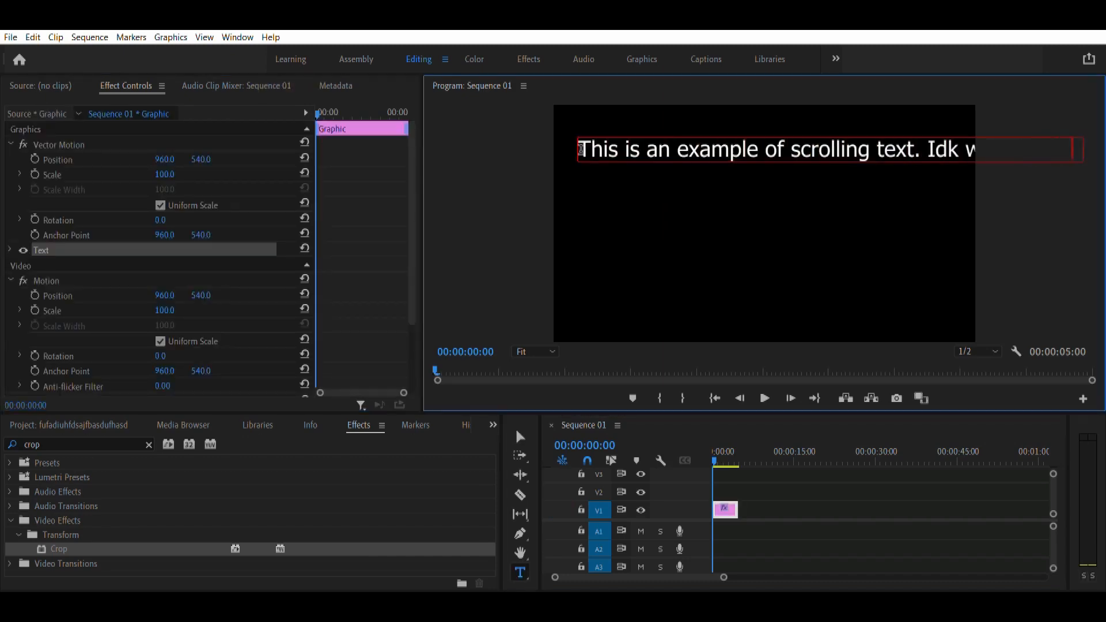
Shift the graphic's Vector Motion position to X -1110 and correct the word "so" in "to put here so i'm just gonna type this".
left_click_drag(165, 159, 12, 159)
left_click(735, 149)
key("BackSpace")
key("BackSpace")
type("s")
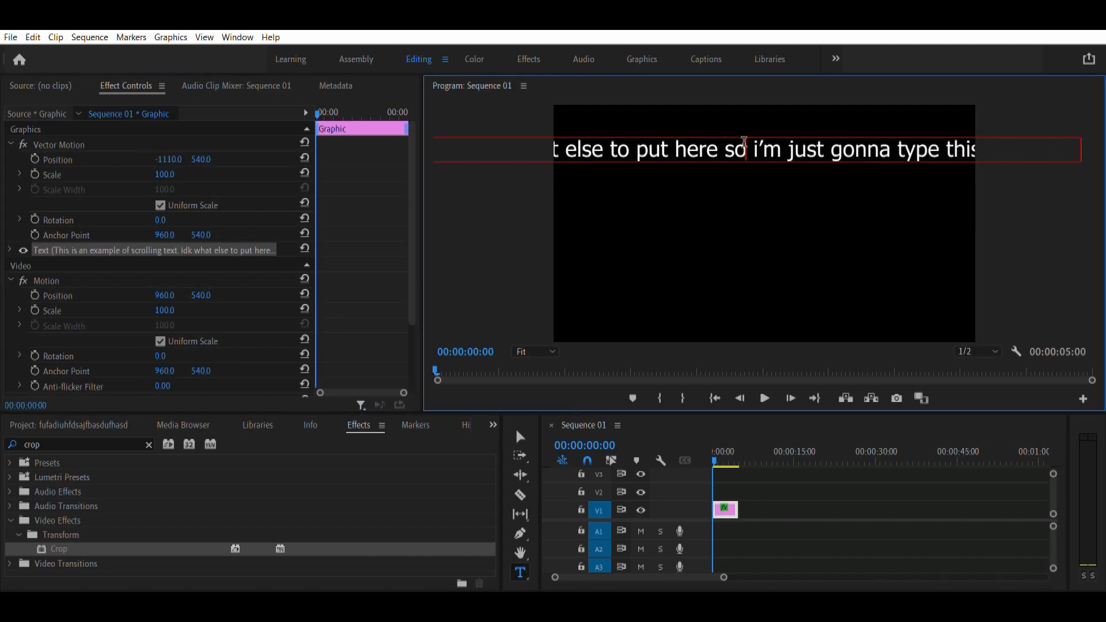
Set the graphic's Vector Motion position to X 2815, beyond the frame's right edge, and extend its clip to 00:00:45:02.
left_click_drag(165, 159, 492, 160)
left_click(9, 249)
left_click_drag(731, 515, 958, 490)
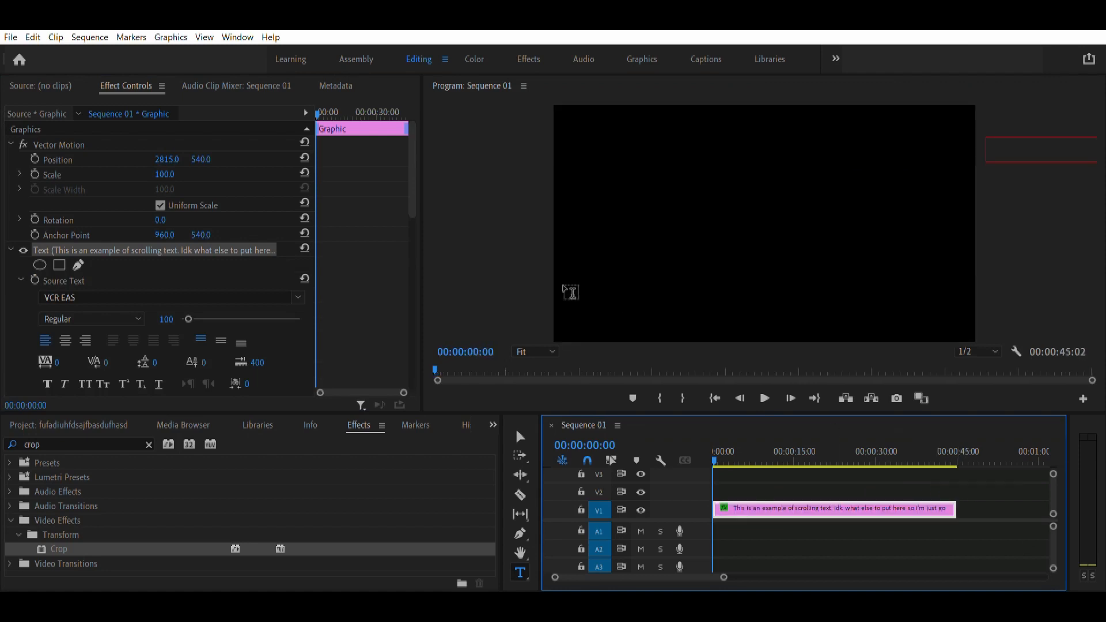
Keyframe the Vector Motion position from its starting place at 00:00:00:00 to beyond the frame's left edge at 00:00:44:25.
left_click(35, 159)
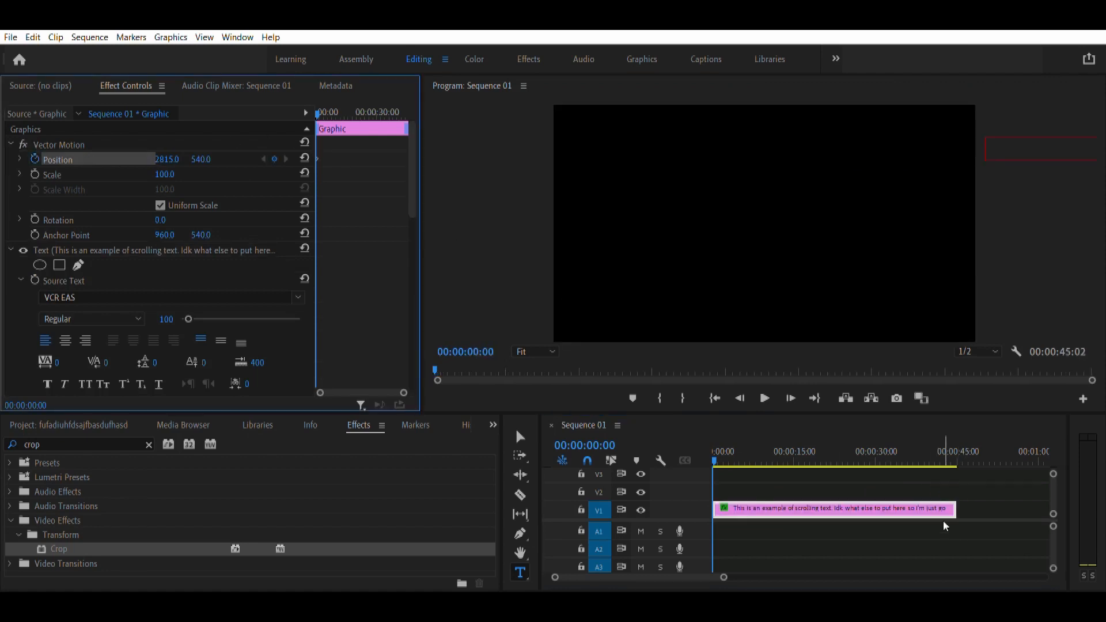
left_click(959, 441)
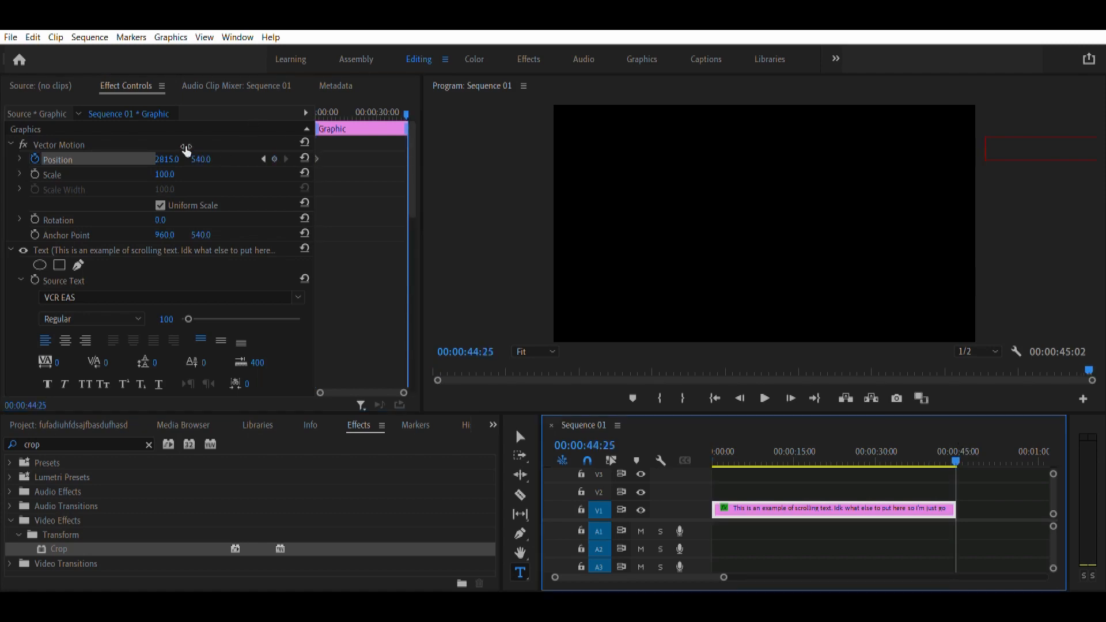
left_click_drag(174, 158, 3, 158)
Play the scrolling text from the start of the sequence and pause at about 00:00:01:09.
left_click(856, 428)
key("Home")
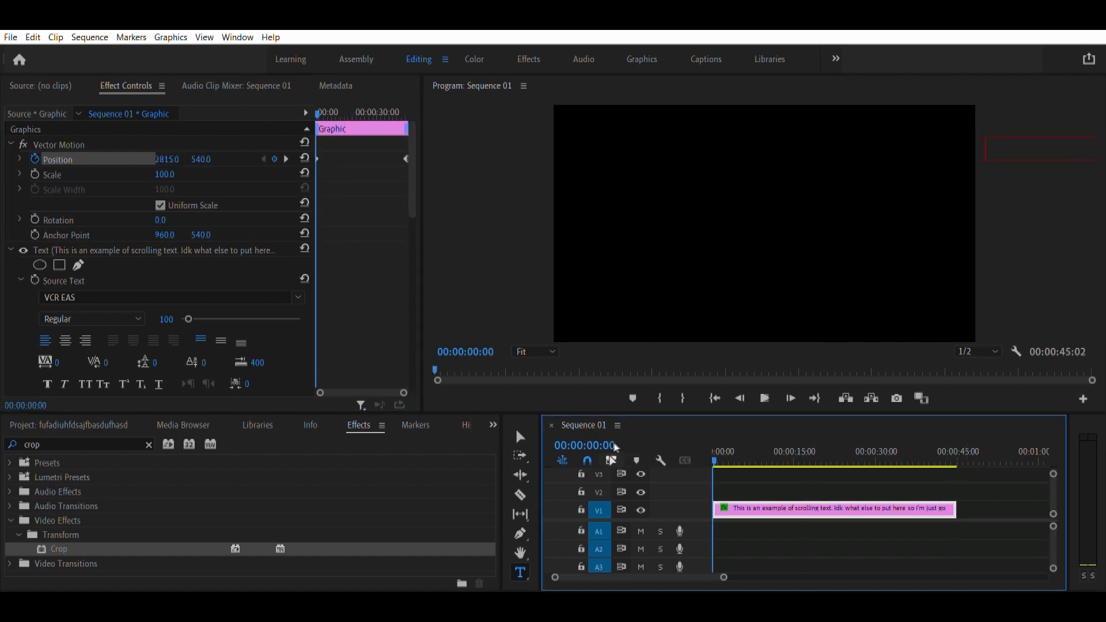
key("space")
key("space")
Set the scrolling text's font to VCR EAS and move its final Position keyframe earlier to speed up the scroll.
left_click(511, 421)
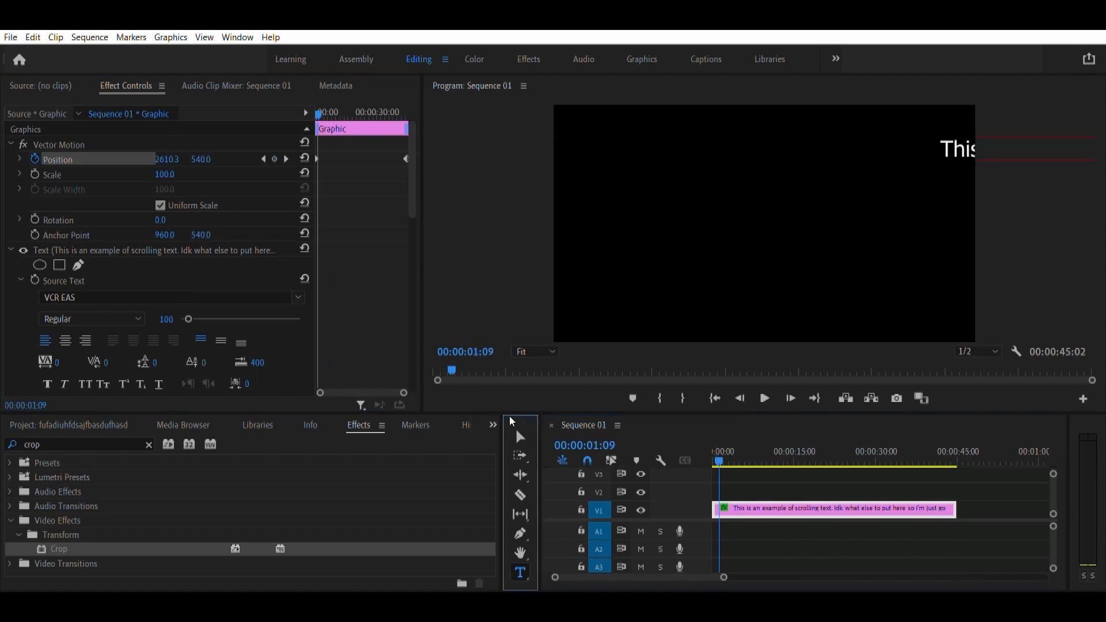
left_click(519, 436)
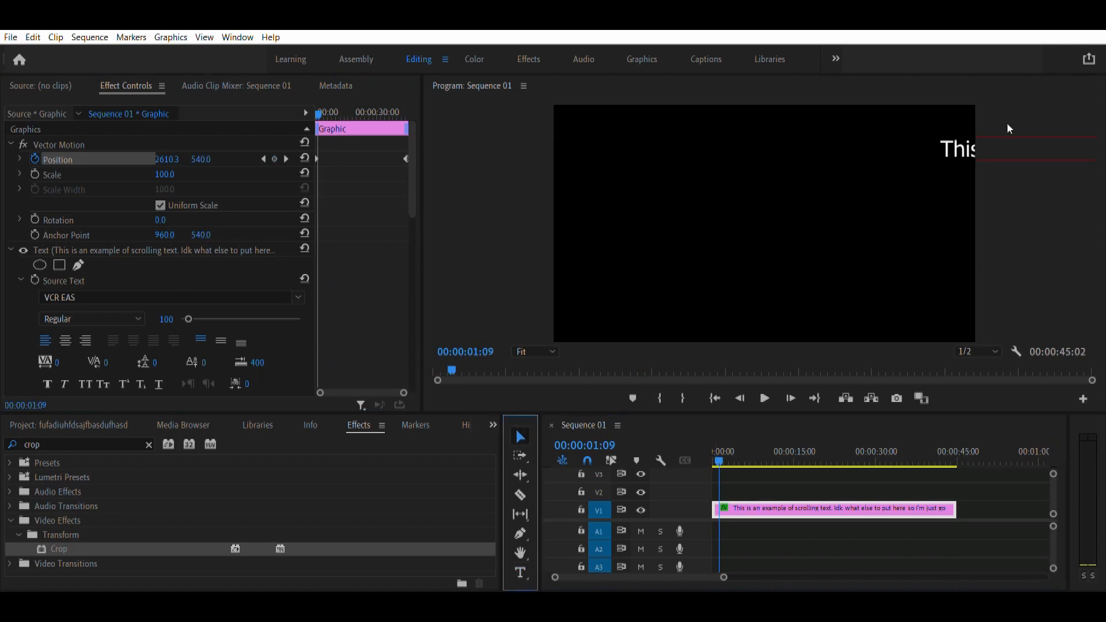
left_click(957, 148)
double_click(959, 148)
left_click(83, 297)
type("vc")
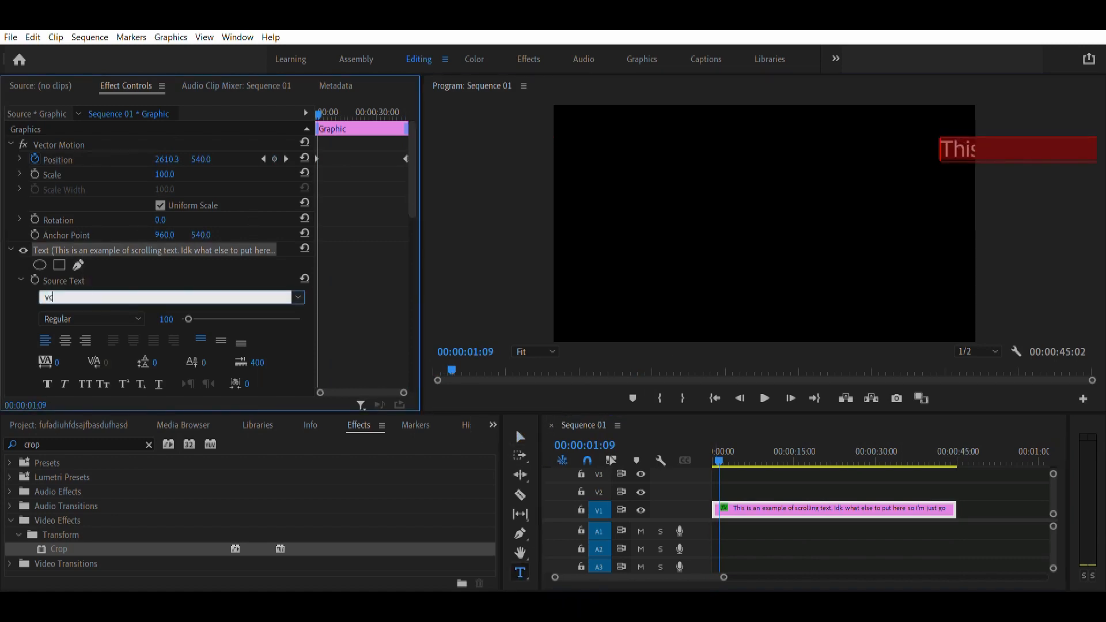
left_click(114, 321)
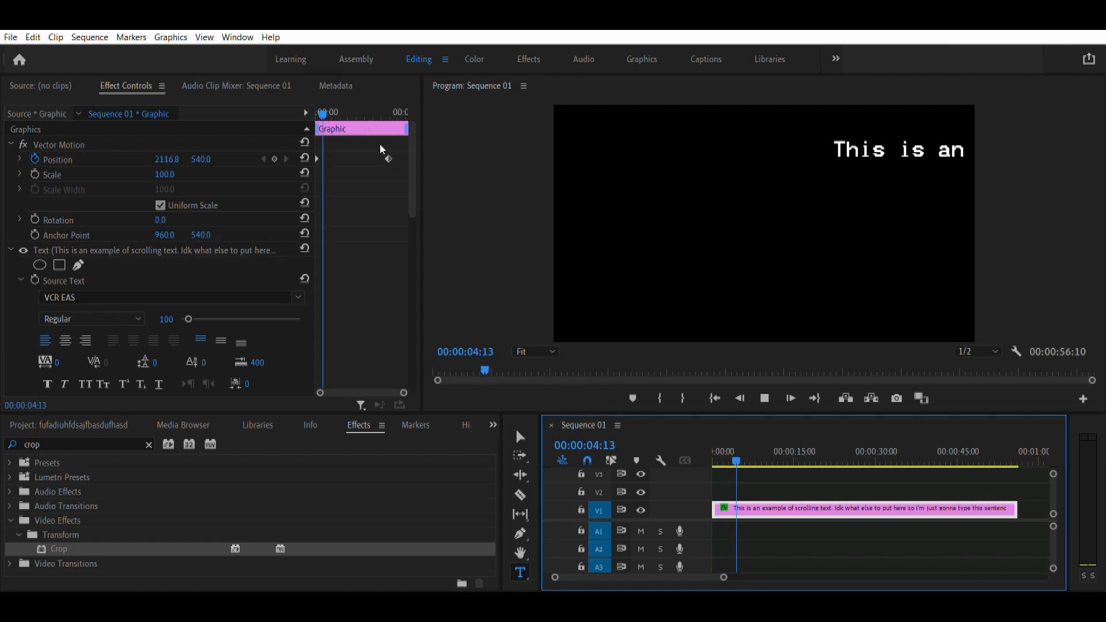
left_click_drag(387, 158, 356, 145)
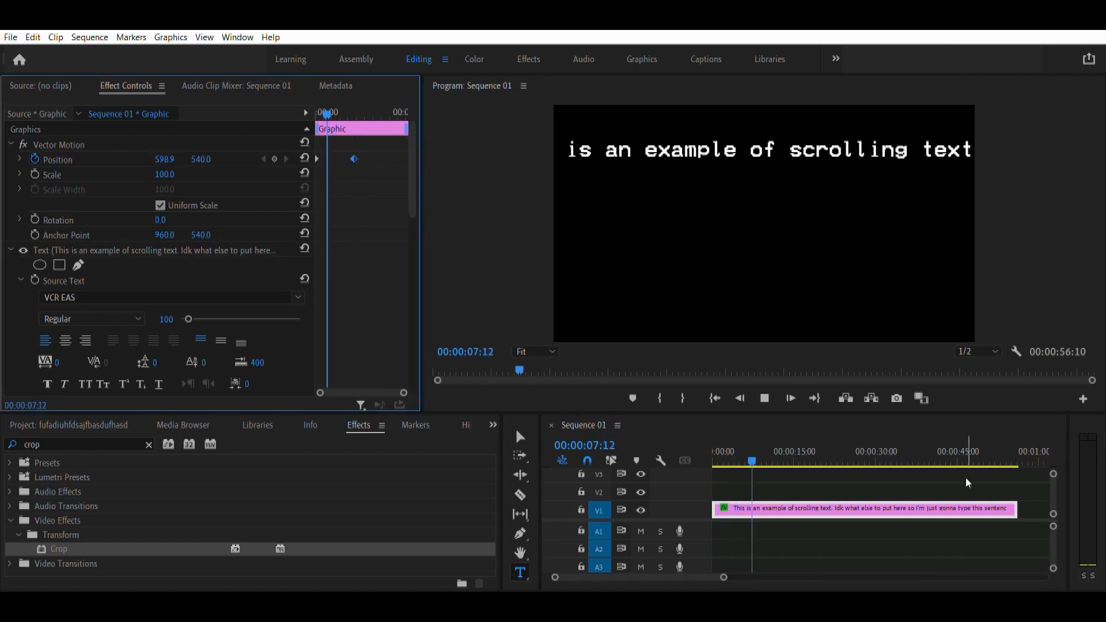